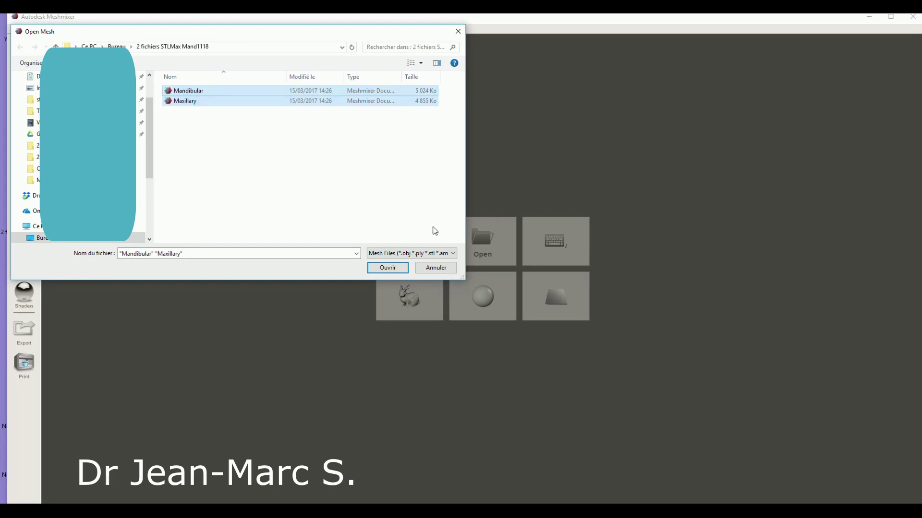
Open the Mandibular and Maxillary mesh files together and enlarge the object browser.
click(395, 269)
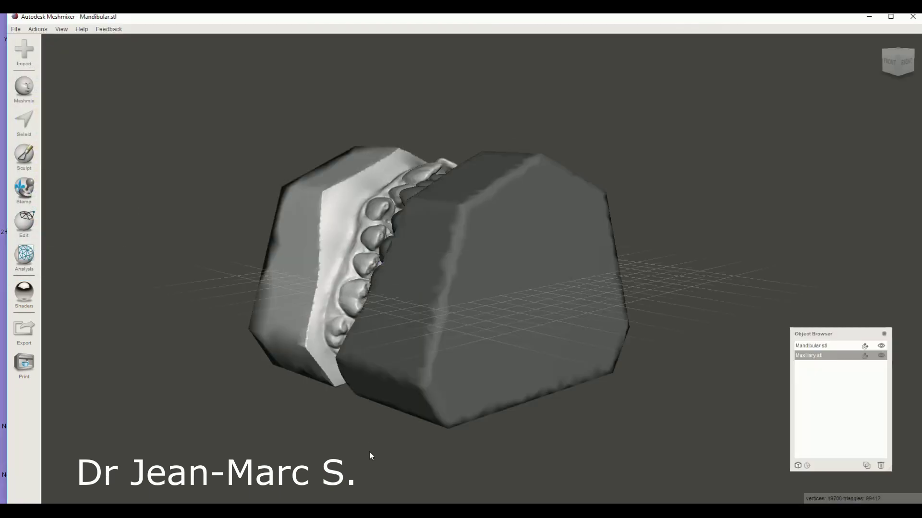
right_drag(378, 440, 431, 339)
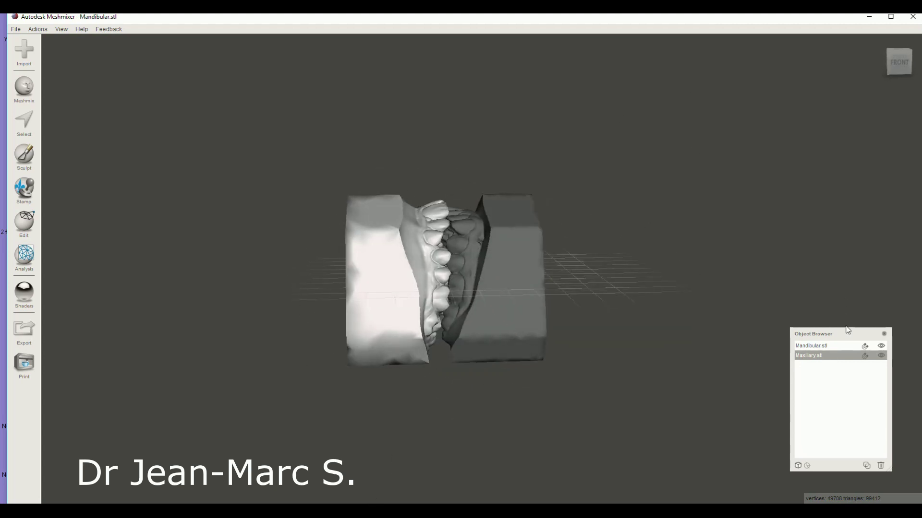
drag(844, 332, 875, 342)
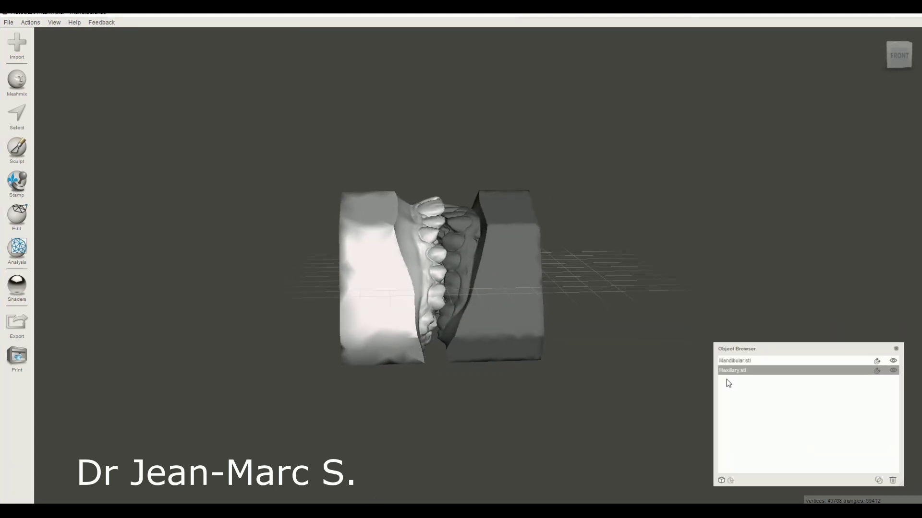
Rotate the Mandibular and Maxillary models together by about 91.6° around X so the upper arch sits above the lower.
click(775, 362)
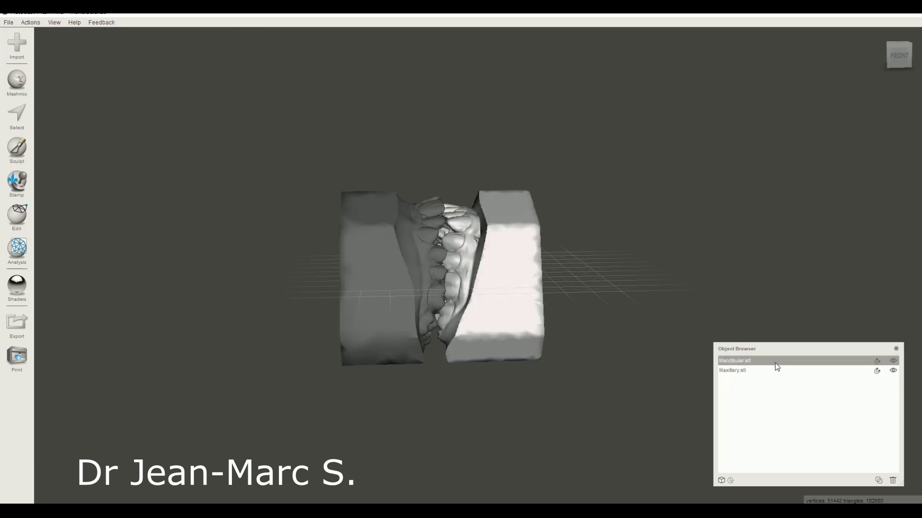
click(775, 369)
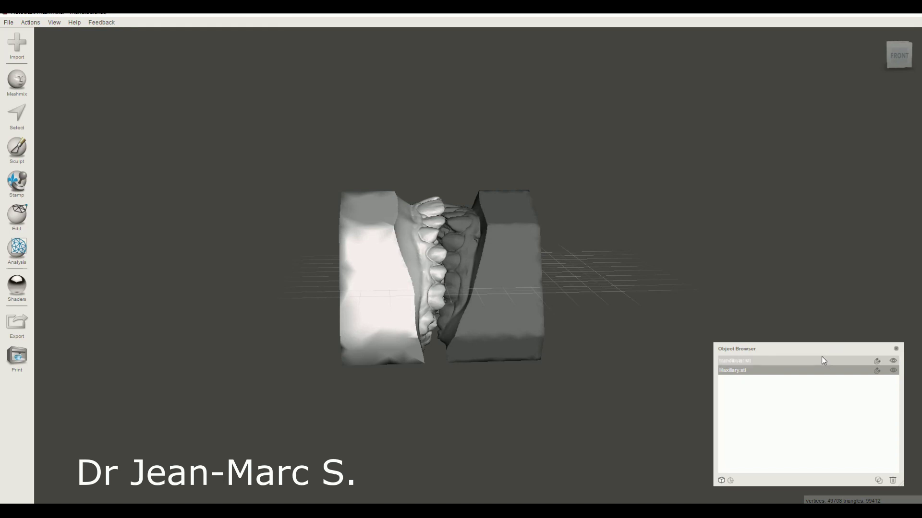
shift+click(822, 358)
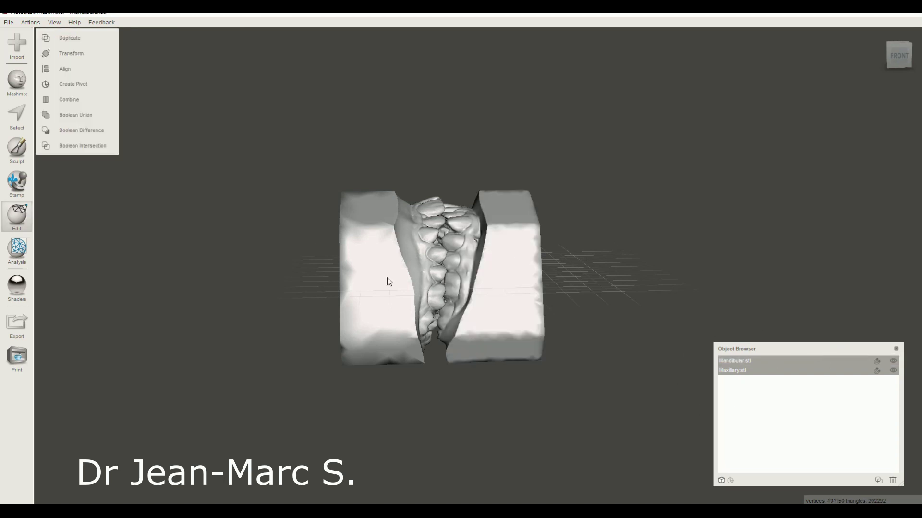
click(765, 361)
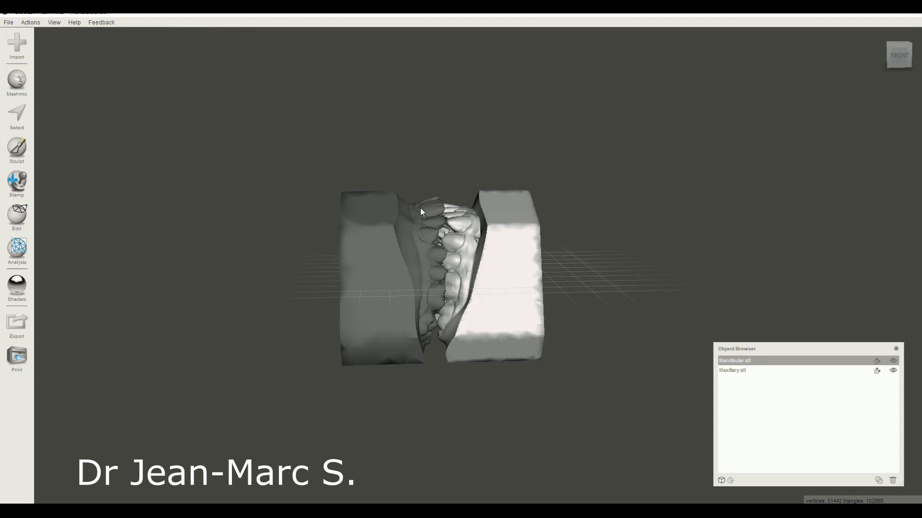
shift+click(372, 257)
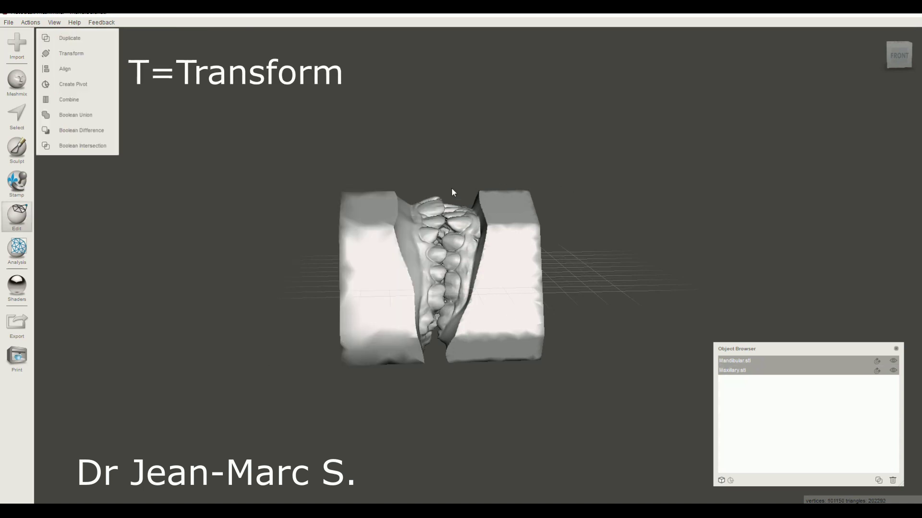
click(71, 54)
drag(501, 243, 492, 279)
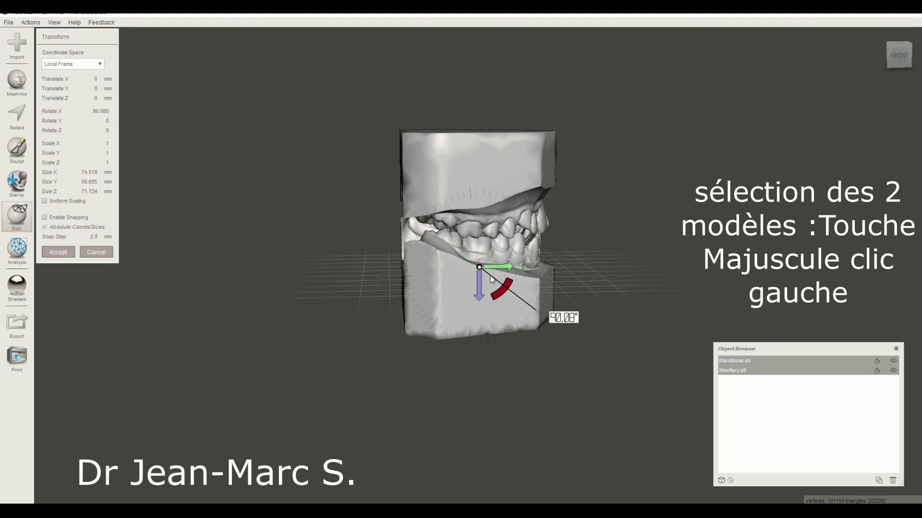
drag(492, 278, 496, 283)
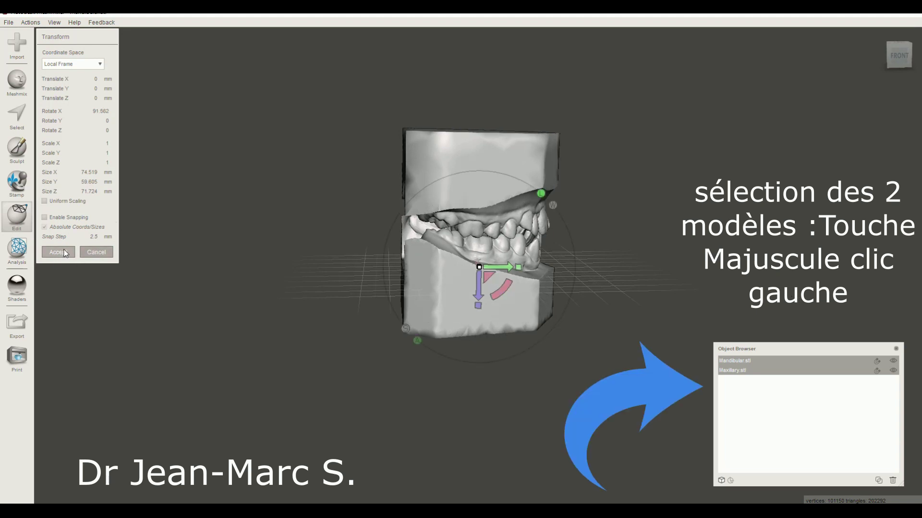
right_drag(802, 290, 637, 262)
scroll(637, 261, up, 3)
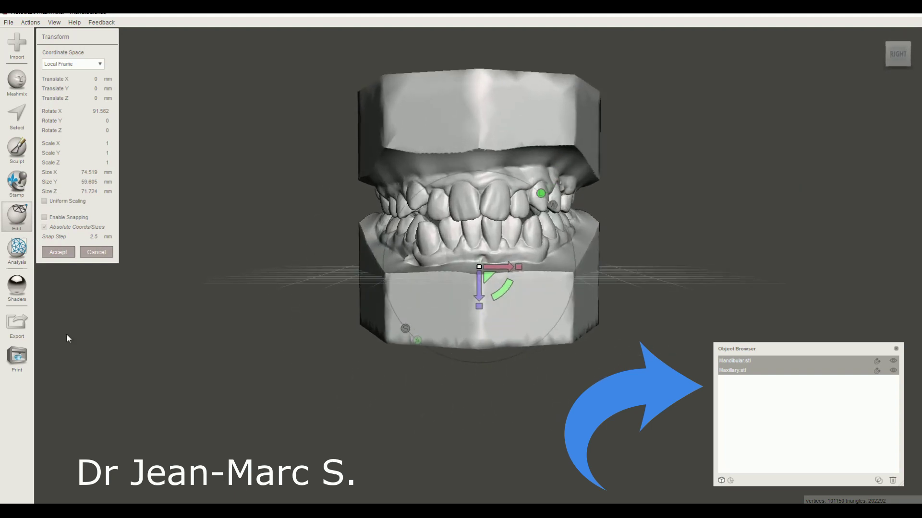
click(58, 252)
Turn off the display of the ground grid.
right_drag(96, 268, 229, 374)
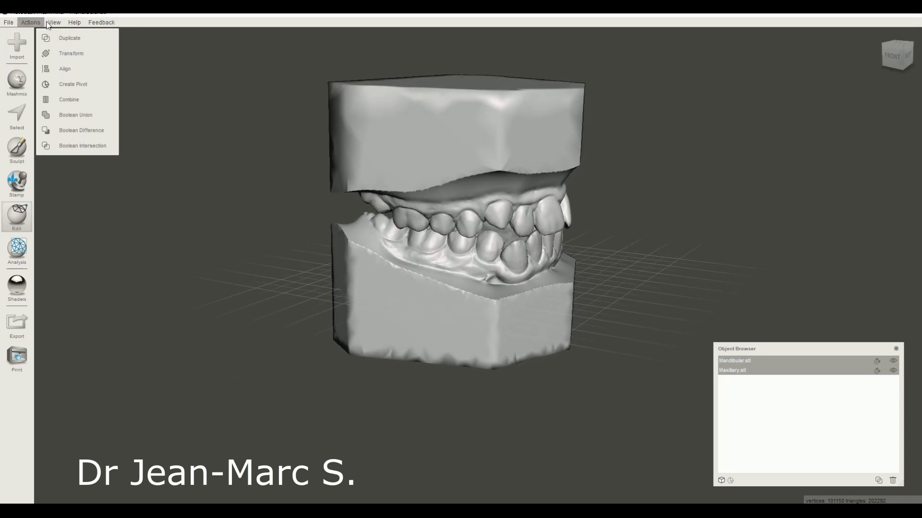
mouse_move(54, 24)
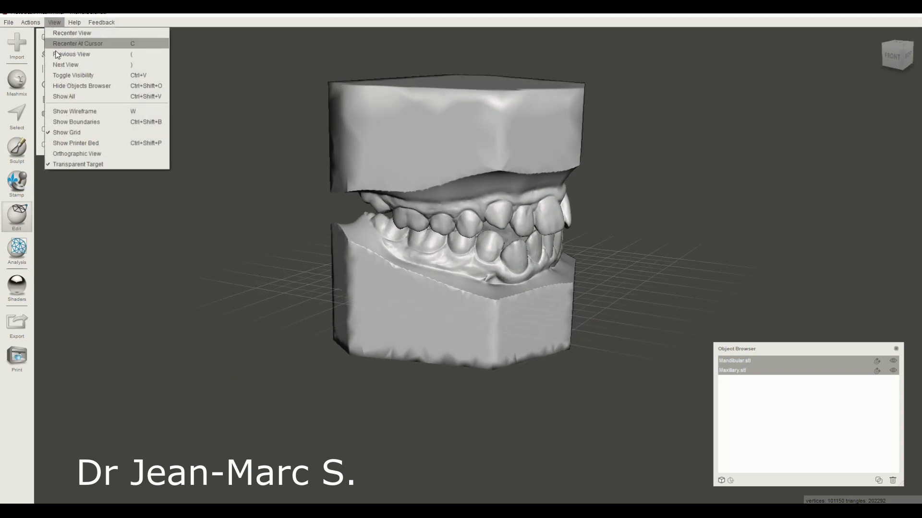
click(63, 133)
Plane cut the Mandibular model horizontally through its base below the teeth, discarding the lower half with a remeshed fill.
right_drag(326, 231, 358, 180)
click(804, 361)
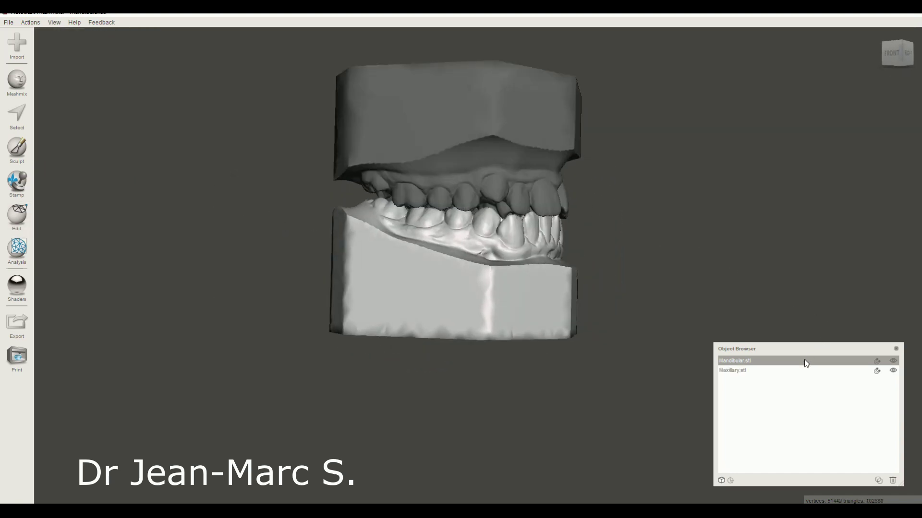
click(791, 371)
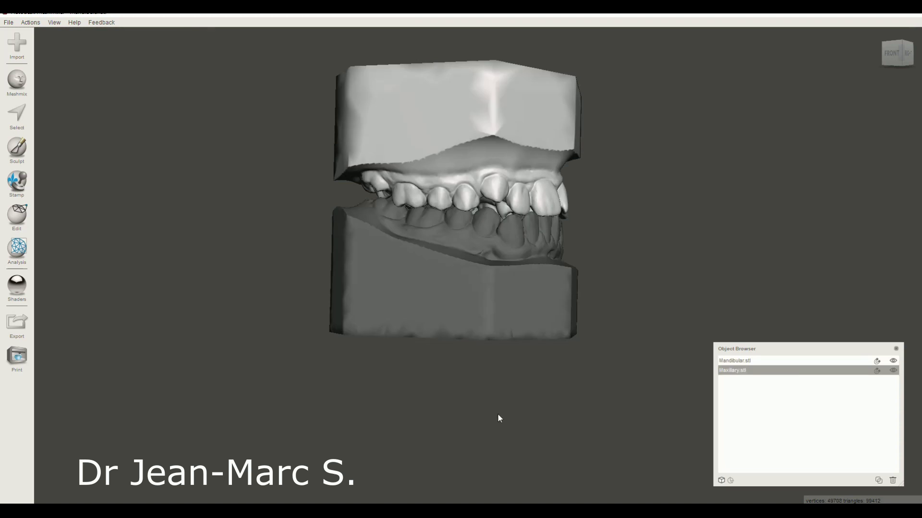
click(727, 363)
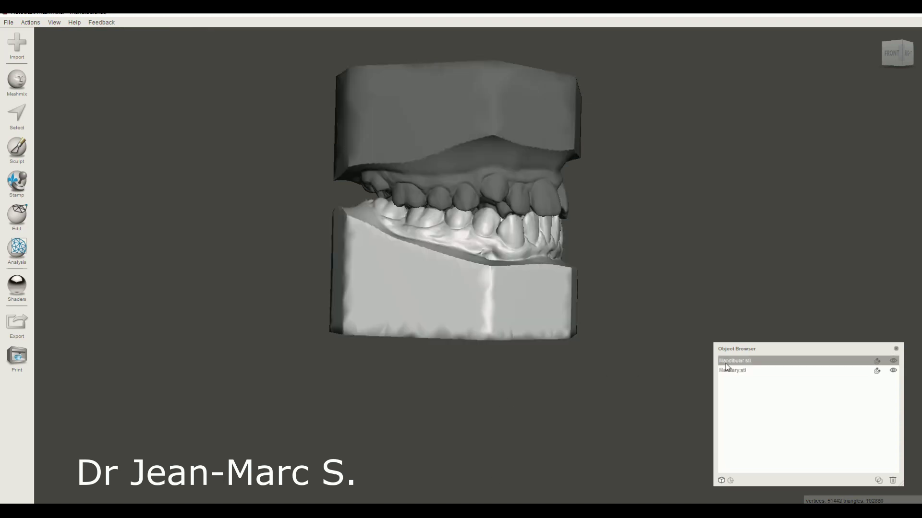
click(18, 224)
click(84, 116)
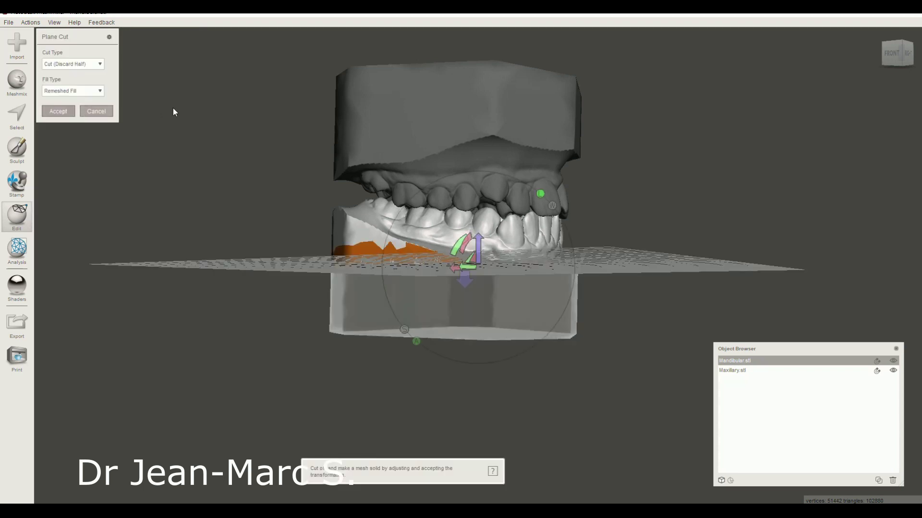
right_drag(382, 124, 355, 186)
drag(479, 246, 481, 260)
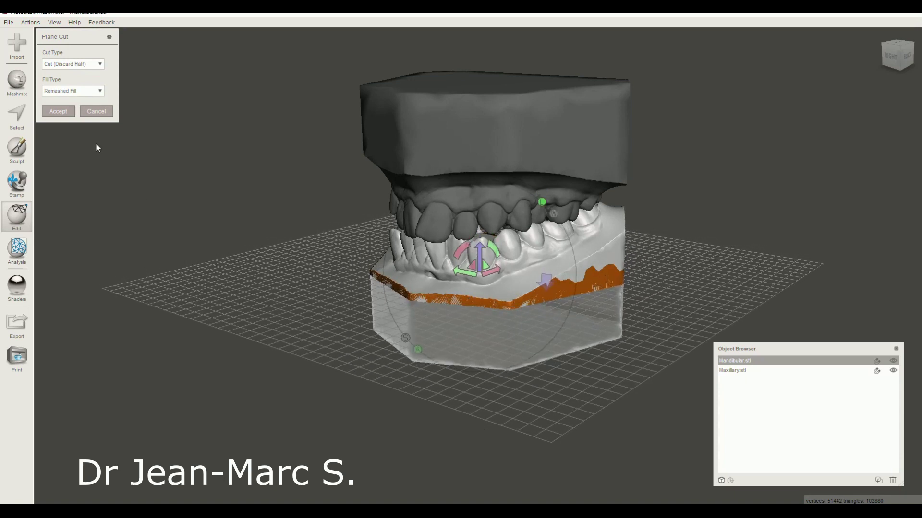
click(58, 111)
right_drag(797, 148, 742, 137)
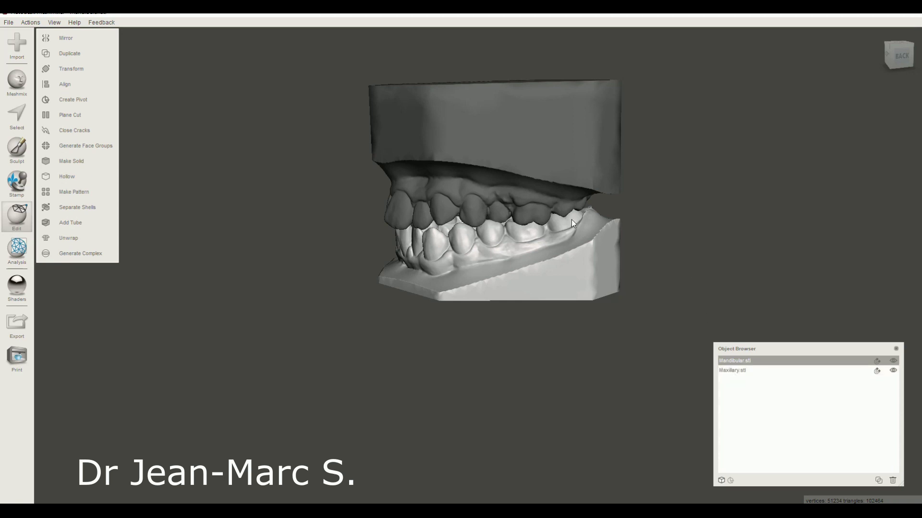
right_drag(439, 301, 551, 104)
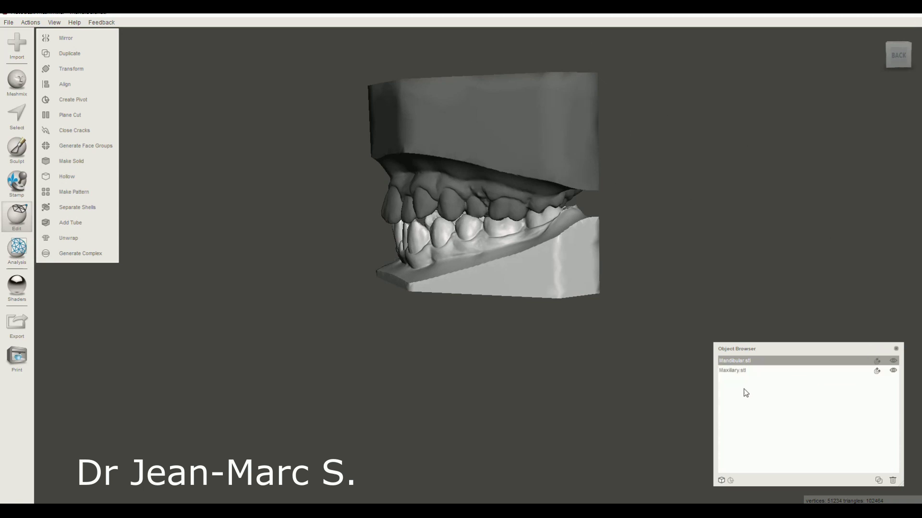
Hide the Maxillary model so only the mandibular arch is displayed.
click(893, 371)
right_drag(873, 254, 690, 365)
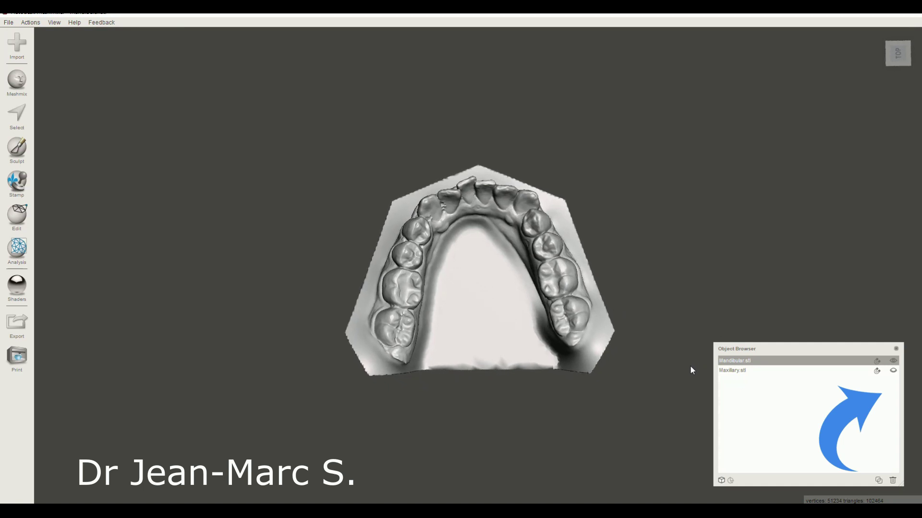
mouse_move(402, 456)
right_down()
mouse_move(409, 438)
mouse_move(391, 413)
mouse_move(346, 383)
right_up()
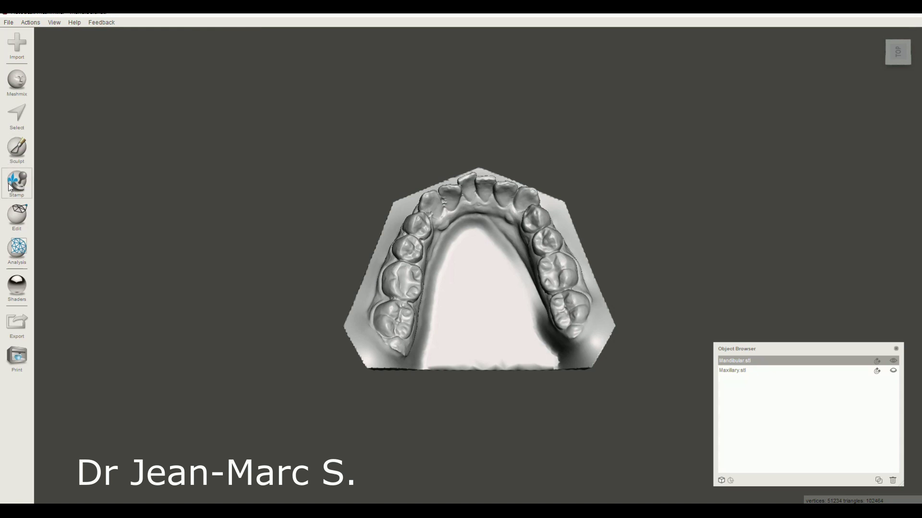
Plane cut straight across the back of the mandibular model near the last molars, flipping the direction to discard the rear strip.
mouse_move(13, 218)
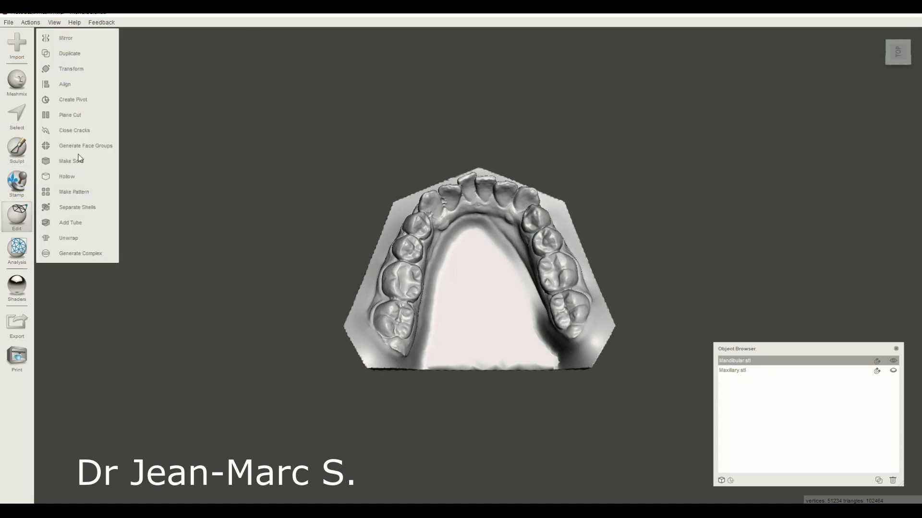
click(69, 120)
drag(286, 349, 677, 345)
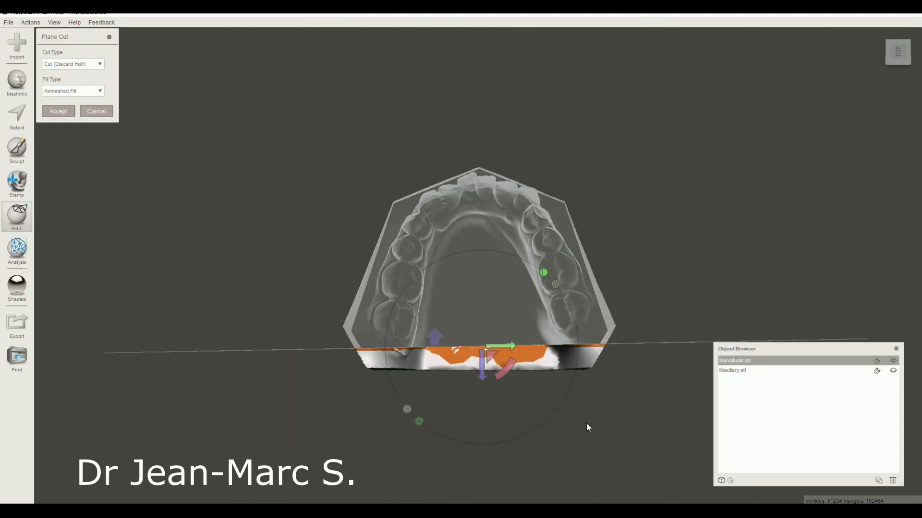
drag(482, 369, 479, 356)
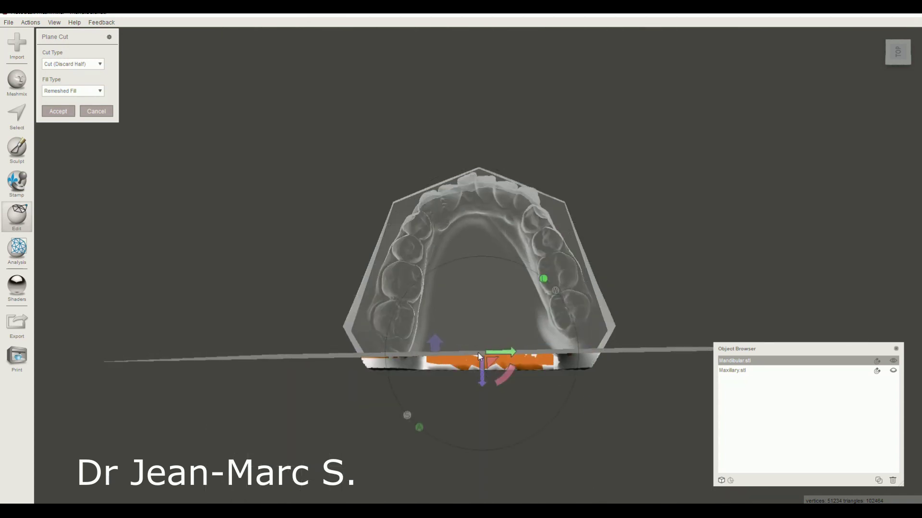
click(435, 343)
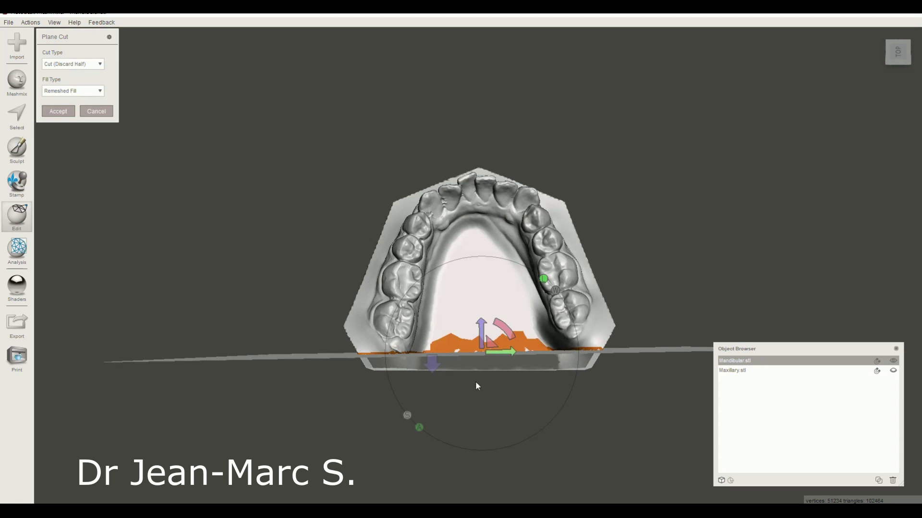
click(59, 115)
Trim both rear ends of the mandibular arch with a vertical plane cut behind the last molars, discarding the back part.
right_drag(159, 384, 168, 344)
key(c)
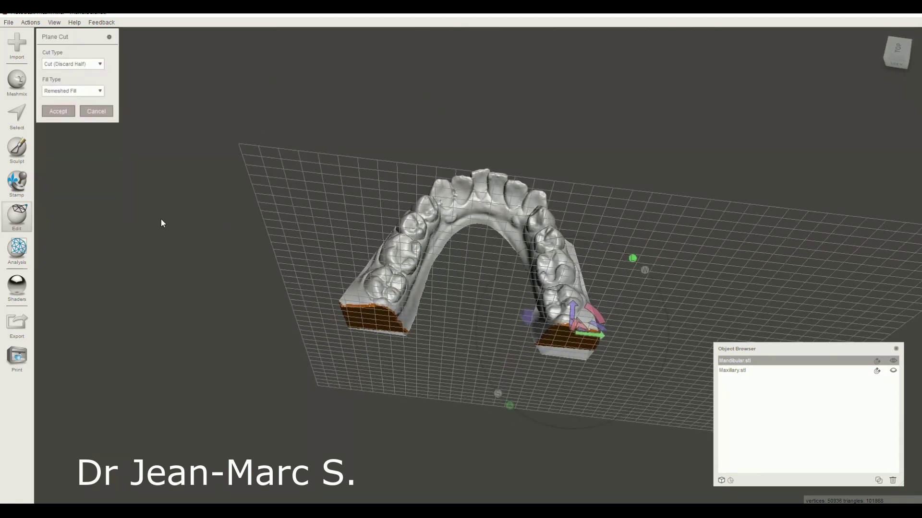
click(57, 111)
right_drag(97, 147, 196, 267)
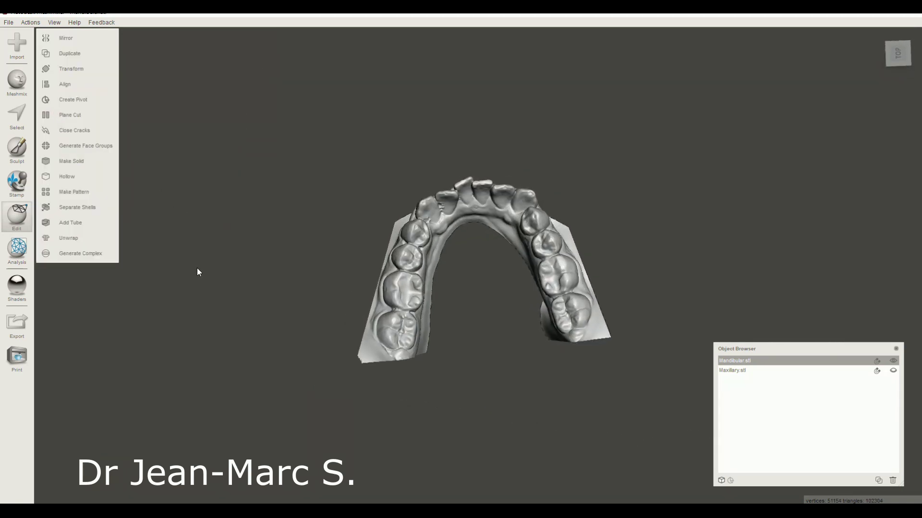
Hollow the mandibular model with an offset distance of 2 mm.
right_drag(294, 258, 235, 275)
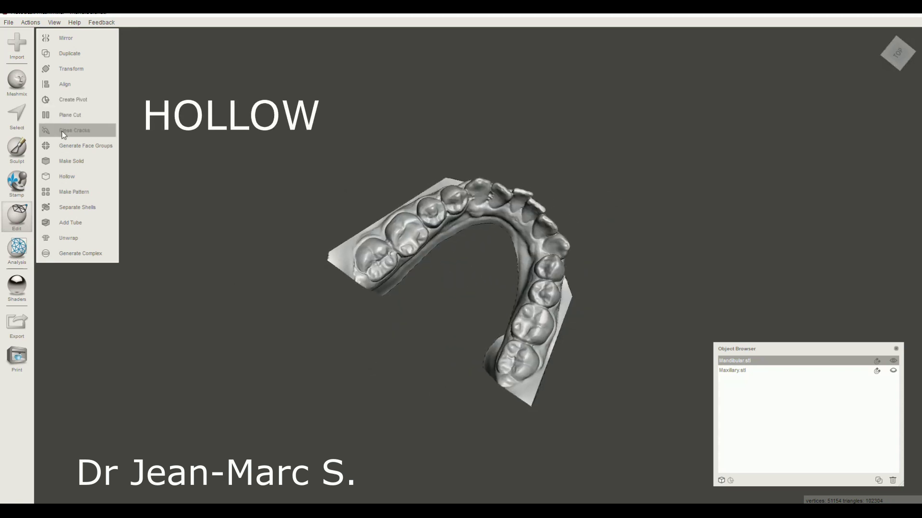
click(67, 176)
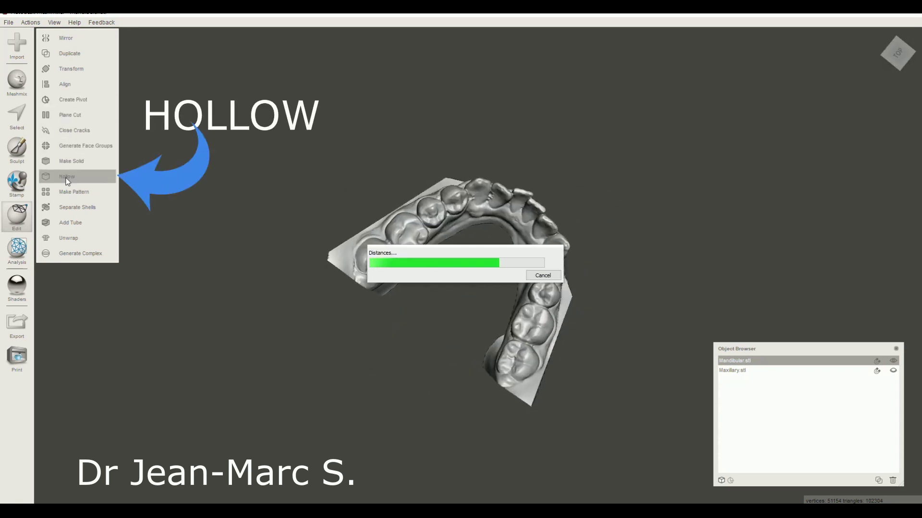
right_drag(179, 232, 360, 226)
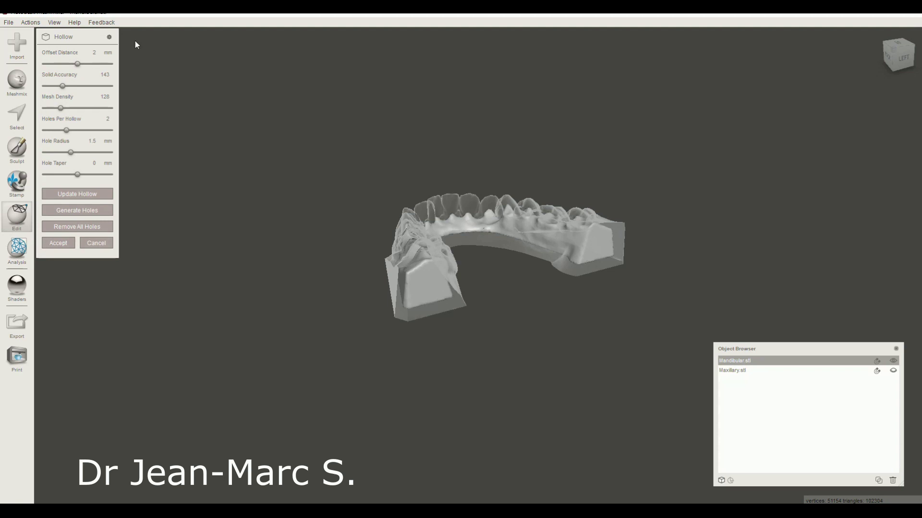
click(58, 243)
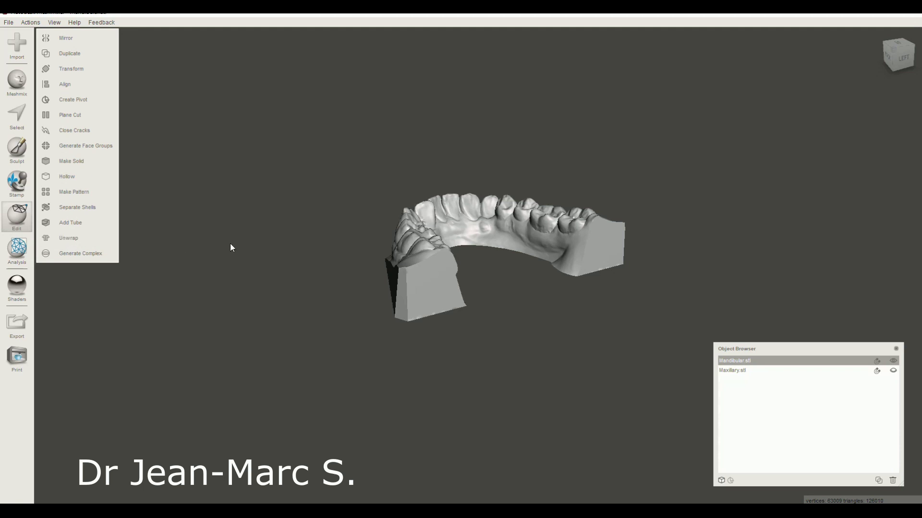
Plane cut a thin horizontal layer off the underside of the hollowed mandibular model, discarding the closed base to open the cavity.
right_drag(288, 237, 337, 210)
click(69, 115)
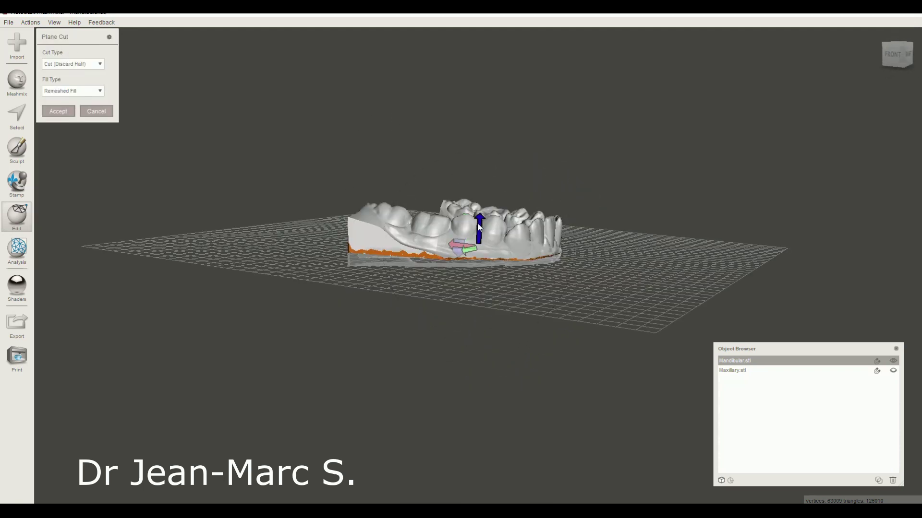
right_drag(478, 226, 528, 267)
drag(481, 224, 481, 227)
right_drag(499, 298, 502, 272)
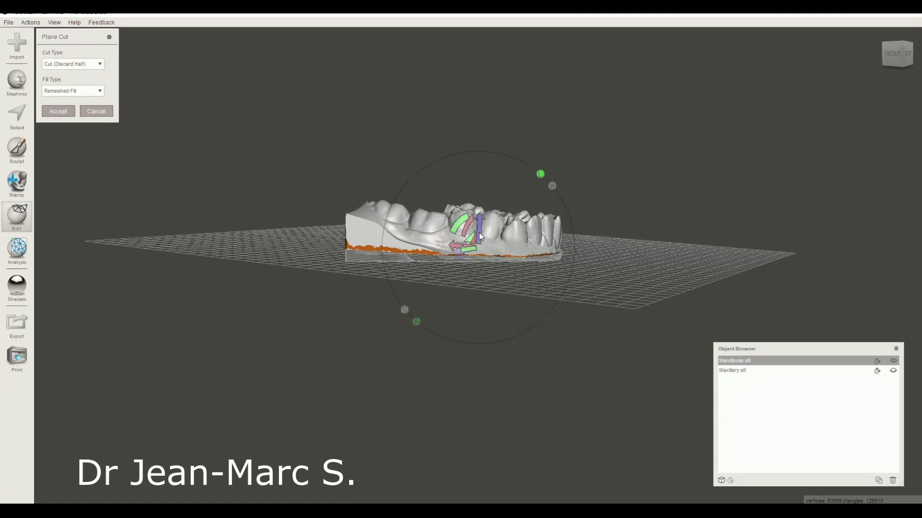
drag(480, 235, 480, 235)
right_drag(481, 235, 292, 273)
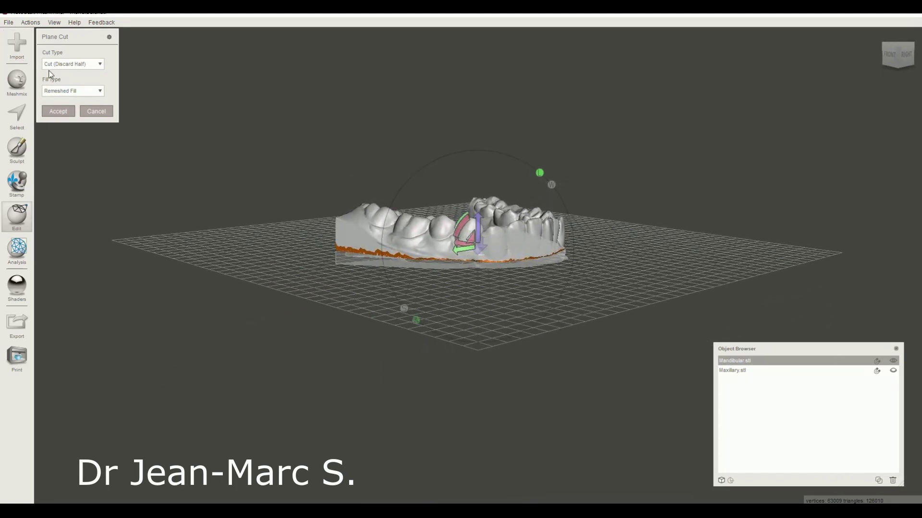
right_drag(583, 278, 509, 432)
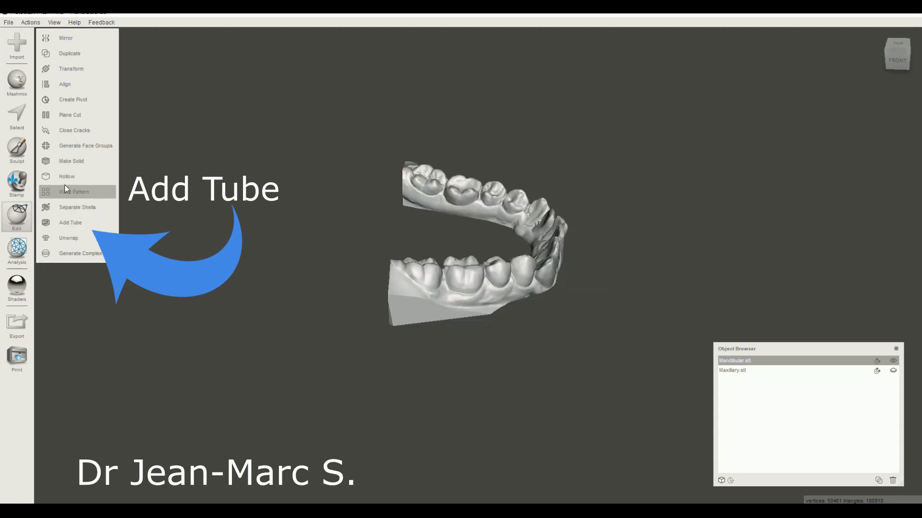
Add a Boolean spline tube crosswise through the base of one rear branch of the mandibular arch, from outer to inner wall.
click(67, 222)
right_drag(387, 328, 602, 237)
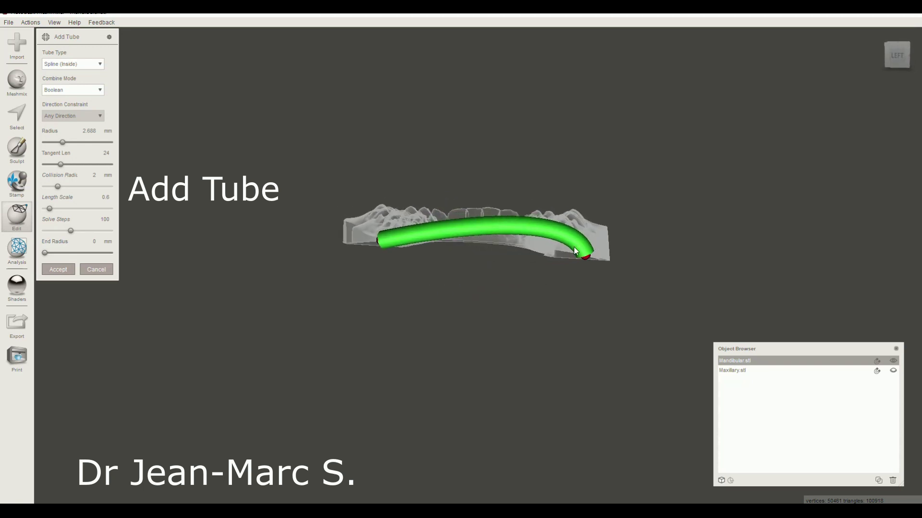
drag(586, 256, 406, 240)
right_drag(420, 298, 547, 300)
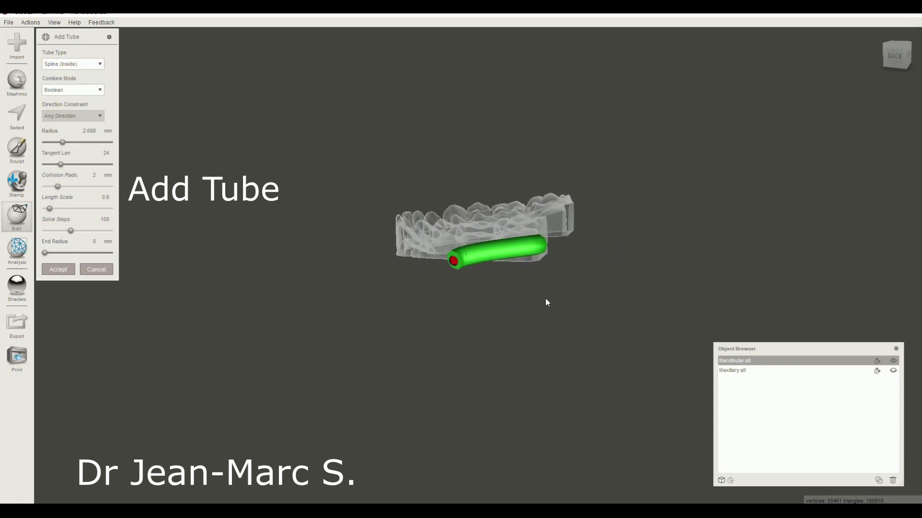
drag(459, 262, 474, 257)
drag(496, 250, 502, 255)
right_drag(609, 244, 396, 278)
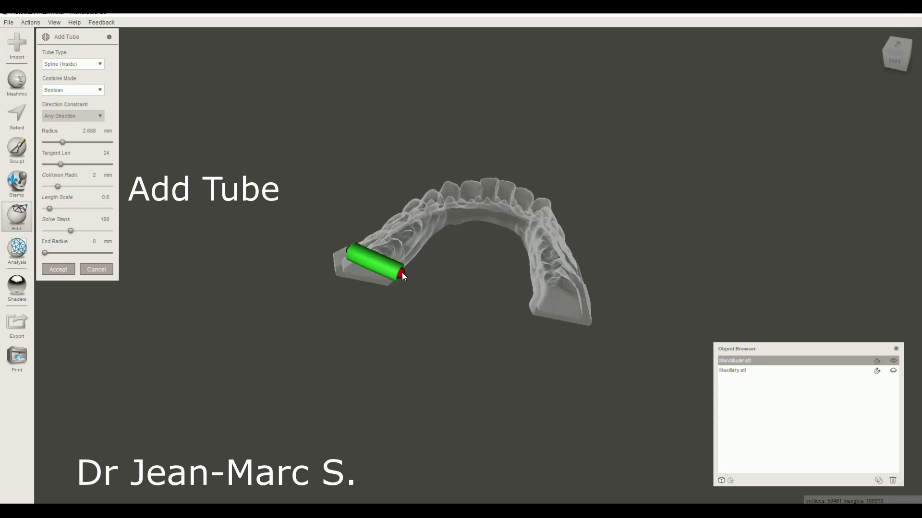
right_drag(406, 320, 400, 240)
drag(394, 241, 394, 234)
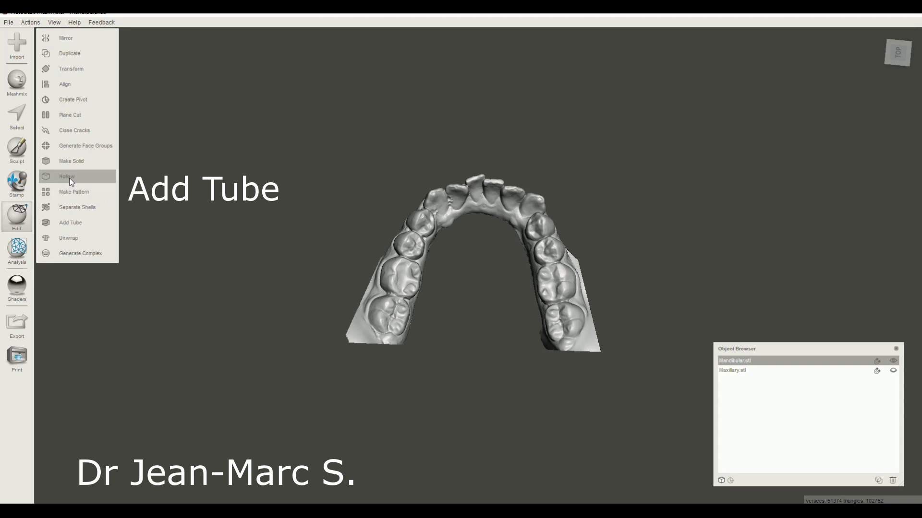
Add a second Boolean spline tube of 1.747 mm radius across the opposite rear branch of the mandibular arch.
click(71, 222)
right_drag(382, 247, 504, 277)
drag(518, 290, 454, 223)
right_drag(454, 223, 512, 335)
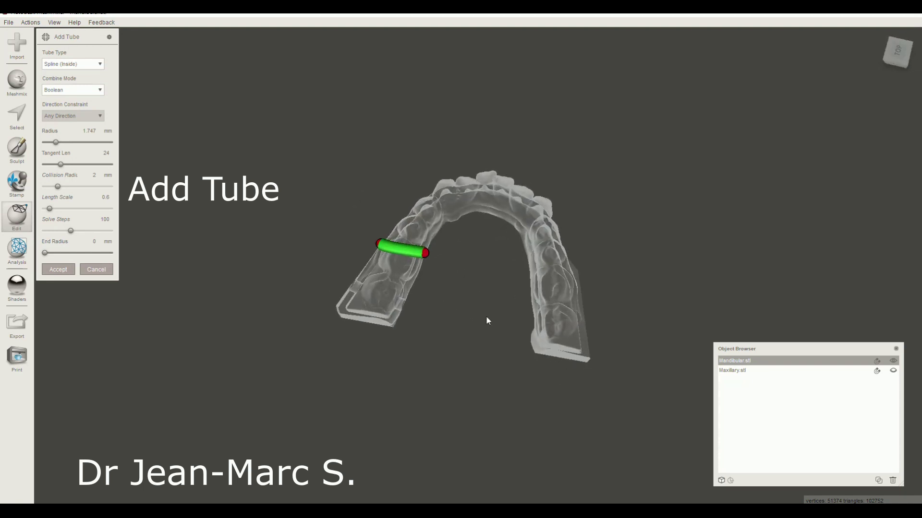
right_drag(343, 232, 406, 283)
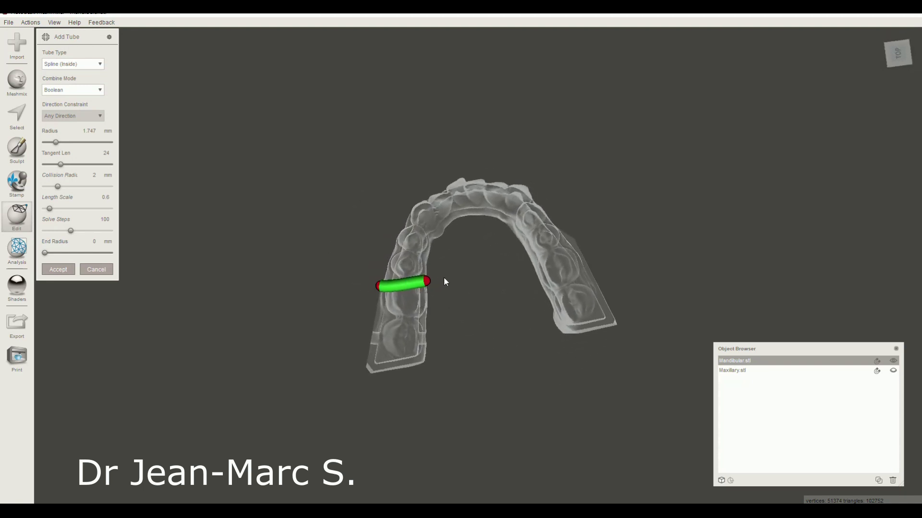
drag(427, 283, 602, 306)
drag(381, 287, 550, 318)
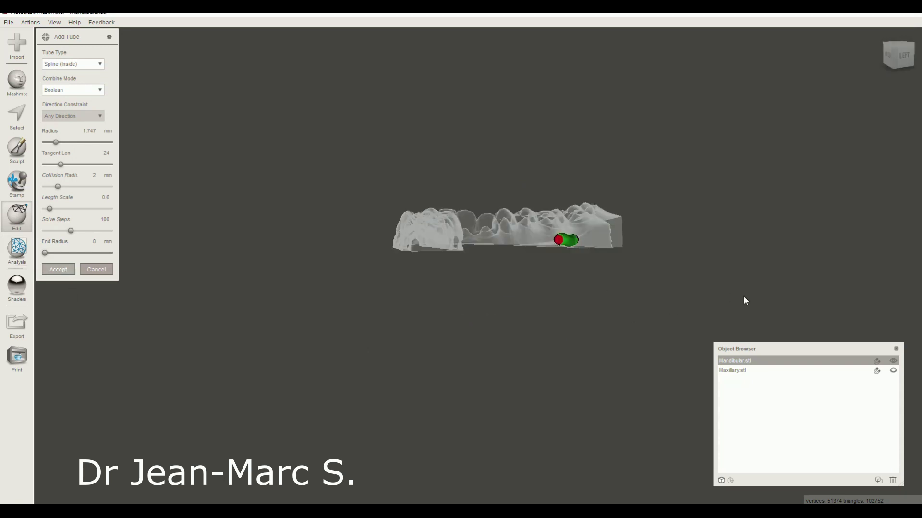
key(Return)
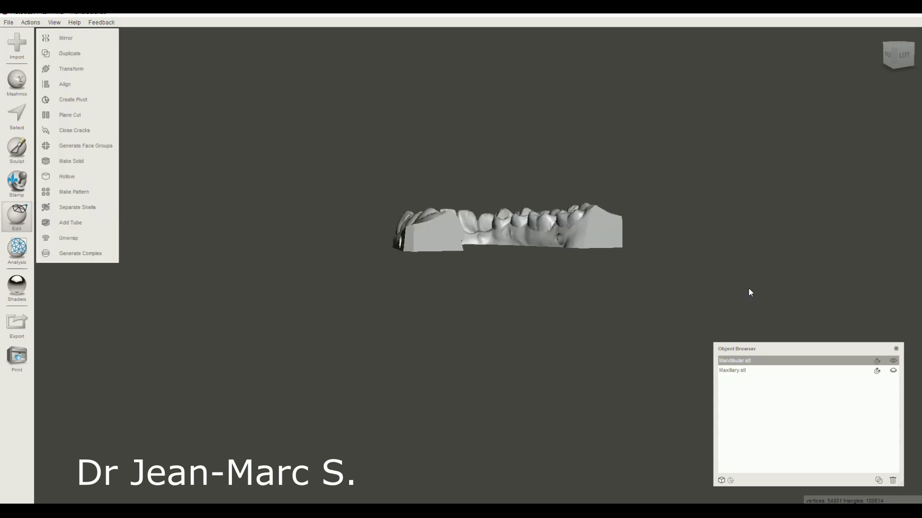
Hide the mandibular model and display only the Maxillary model.
right_drag(782, 249, 480, 389)
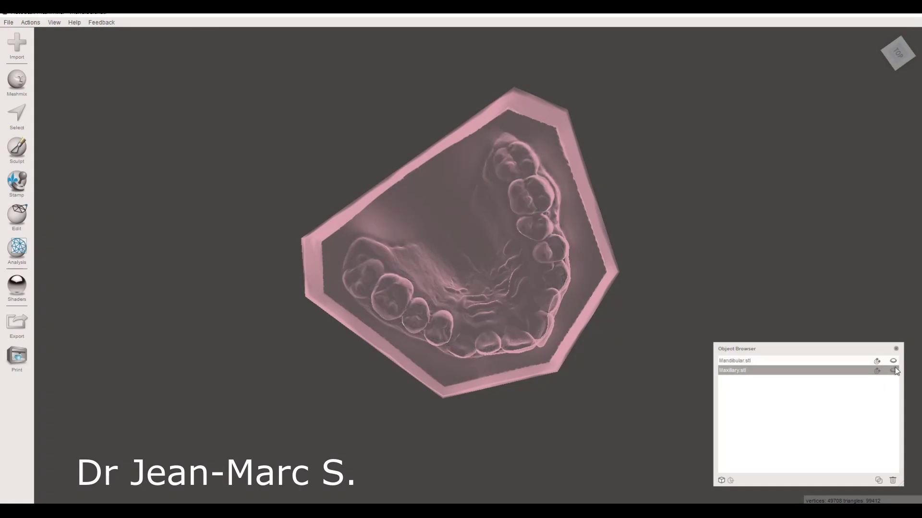
click(894, 371)
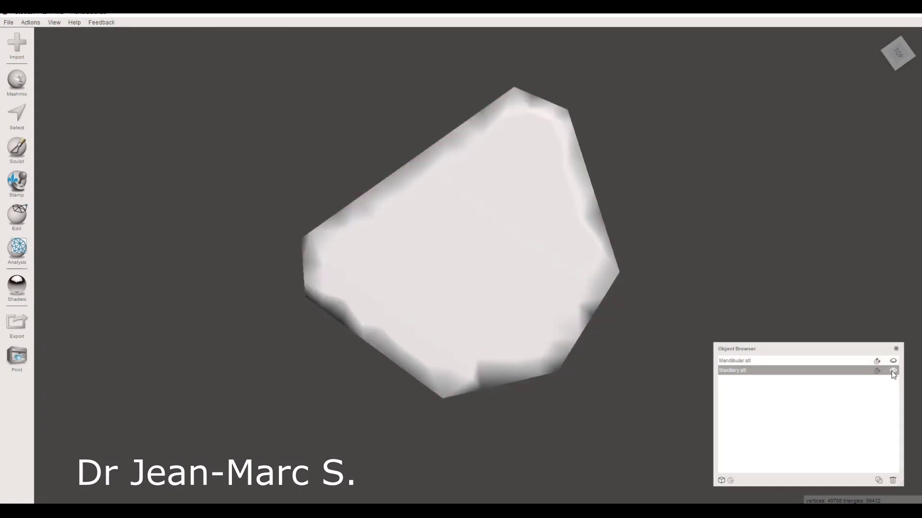
right_drag(562, 447, 534, 315)
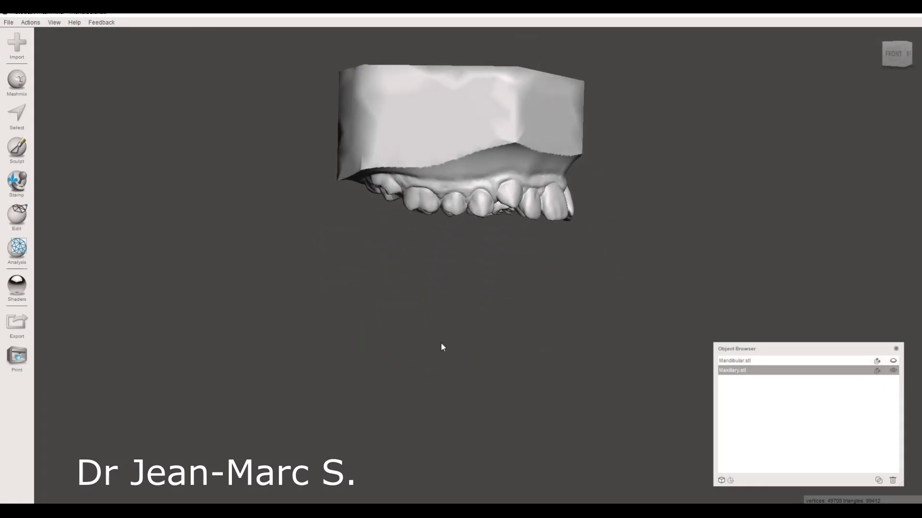
Plane cut the Maxillary model horizontally above the gums, flipping the direction to discard the thick base and keep the teeth.
click(21, 217)
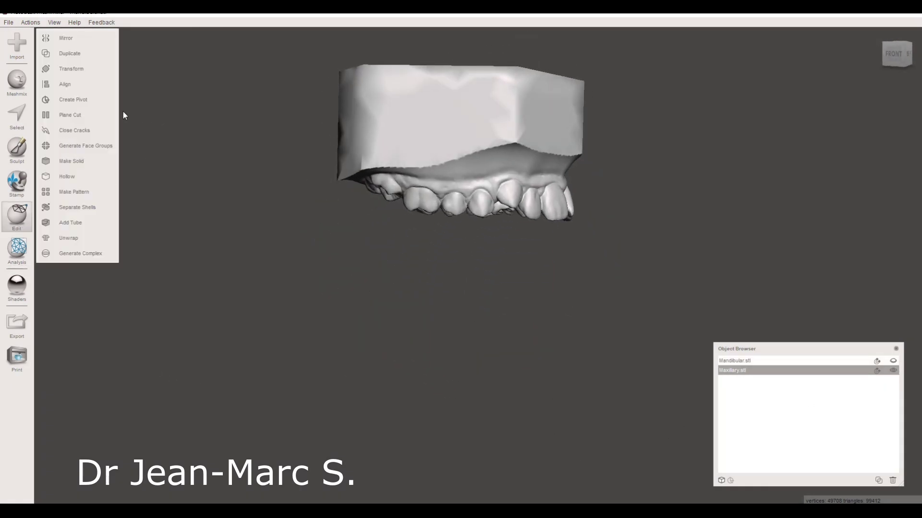
click(88, 115)
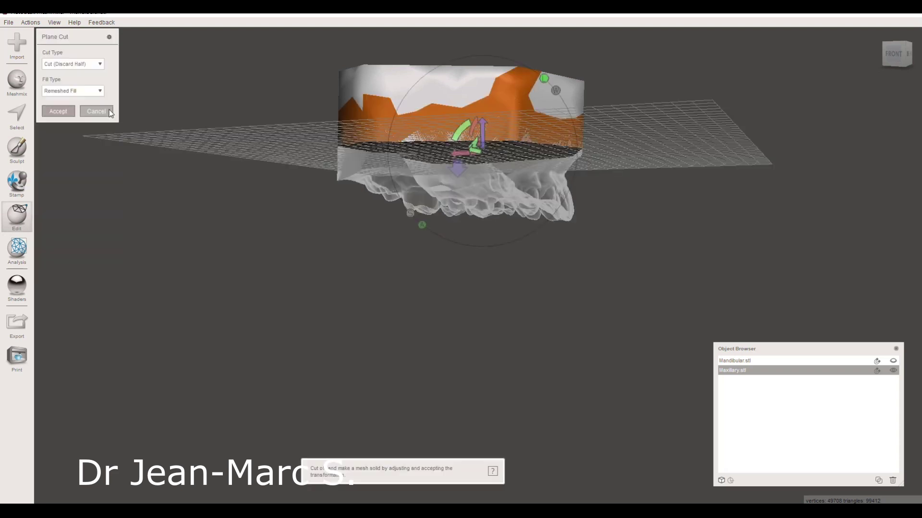
click(457, 162)
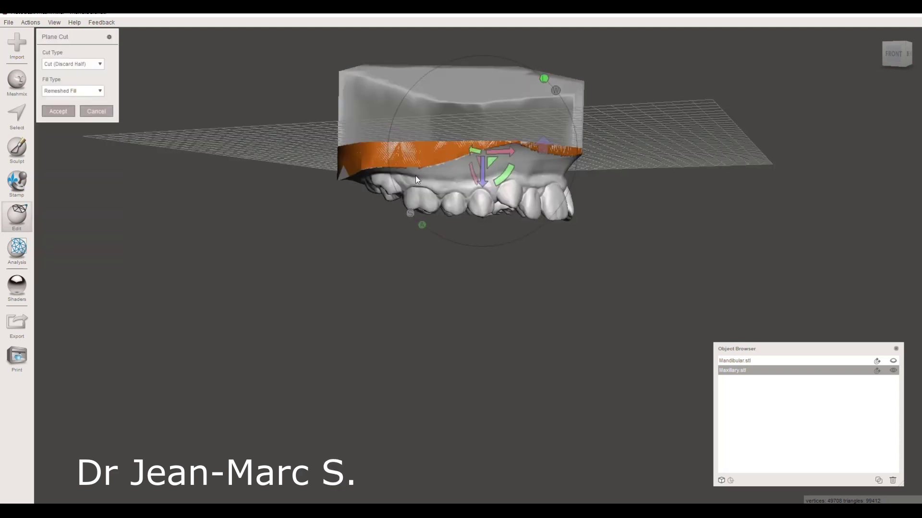
click(56, 111)
Hollow the Maxillary model with an offset distance of 2 mm.
mouse_move(516, 282)
right_down()
mouse_move(570, 113)
mouse_move(552, 125)
mouse_move(464, 298)
mouse_move(532, 279)
right_up()
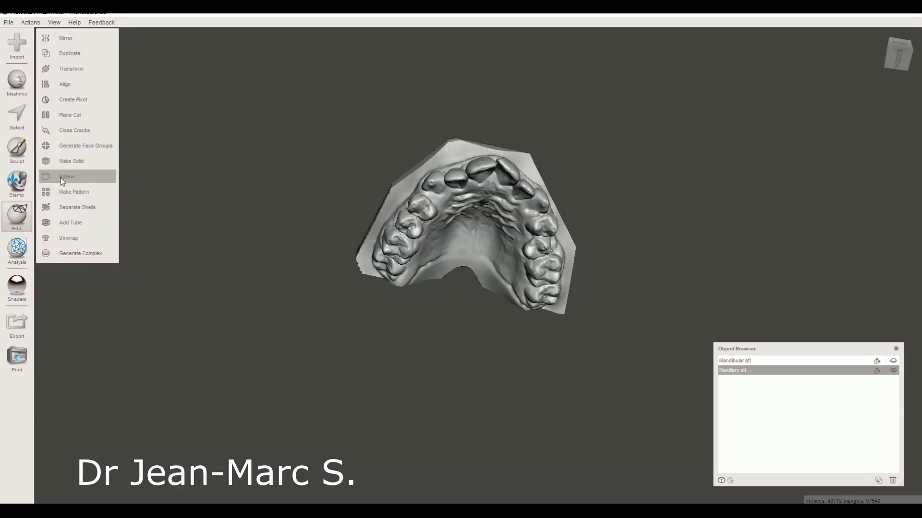
click(80, 174)
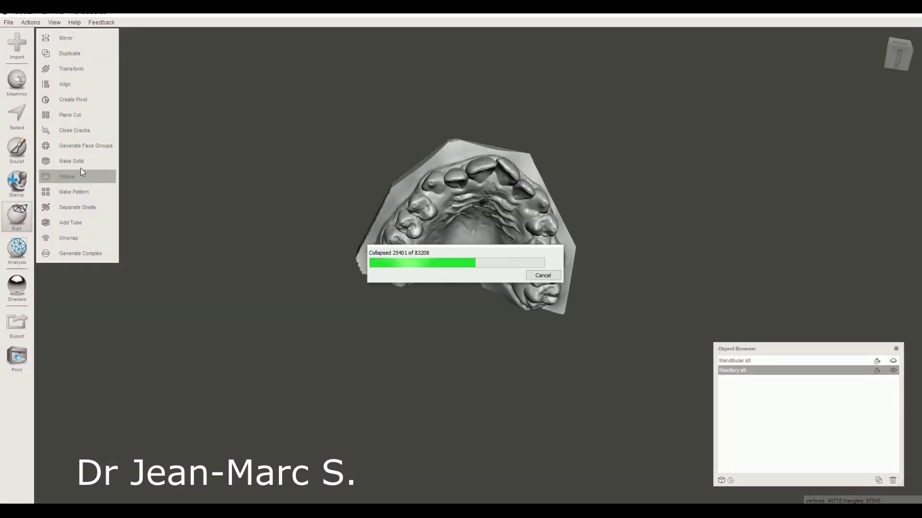
right_drag(288, 197, 377, 353)
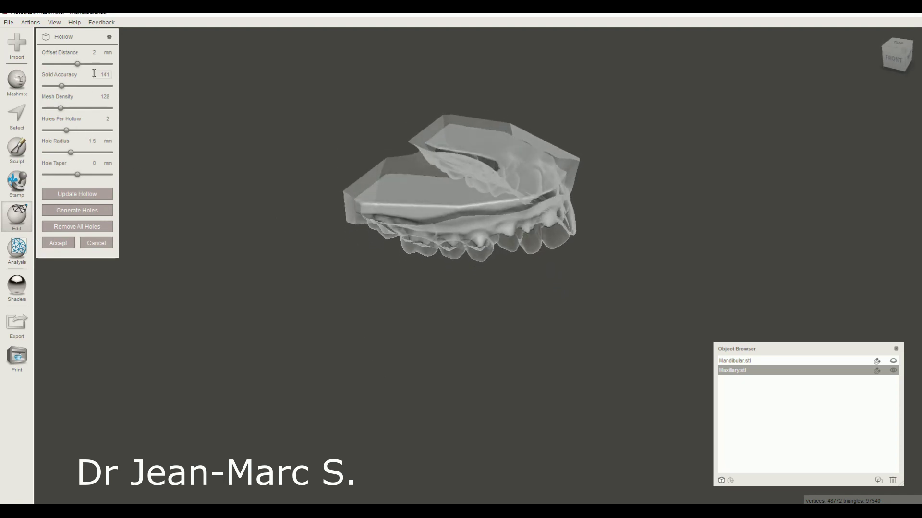
click(59, 246)
Add a Boolean spline tube of 1.747 mm radius across the second rear branch of the maxillary arch, opposite the existing hole.
right_drag(469, 253, 461, 225)
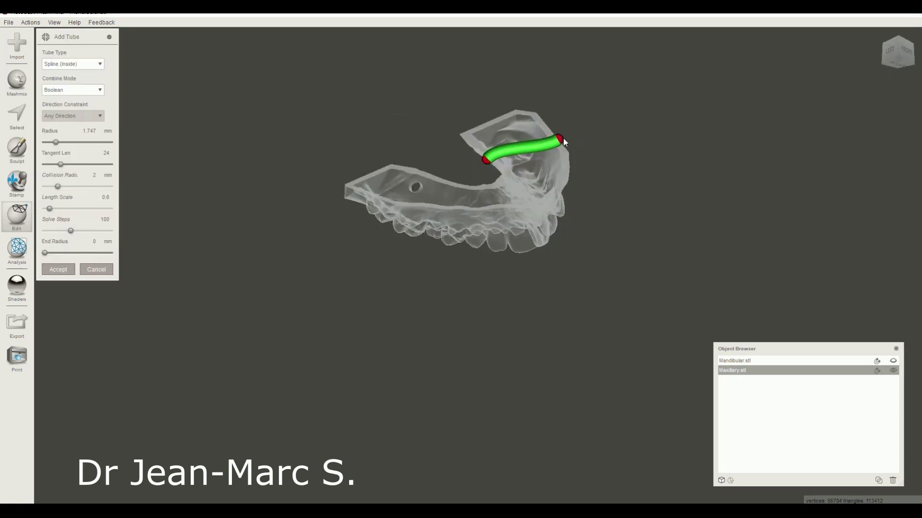
drag(564, 141, 555, 149)
right_drag(555, 149, 634, 120)
click(65, 269)
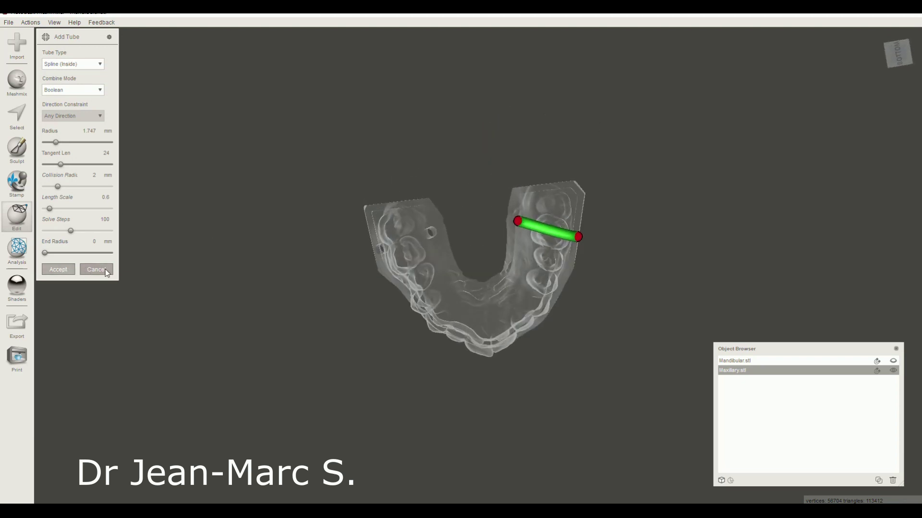
Show the mandibular model again together with the finished maxillary arch.
right_drag(651, 387, 396, 285)
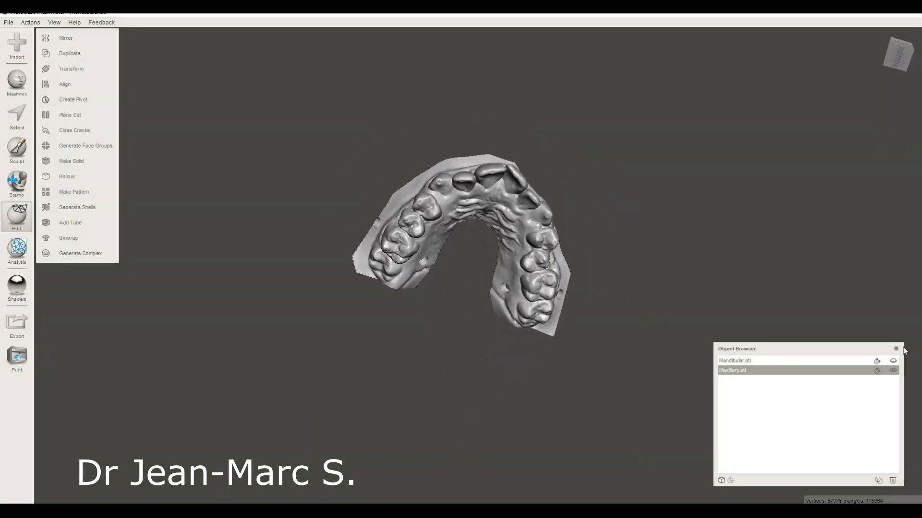
click(893, 361)
right_drag(848, 263, 566, 331)
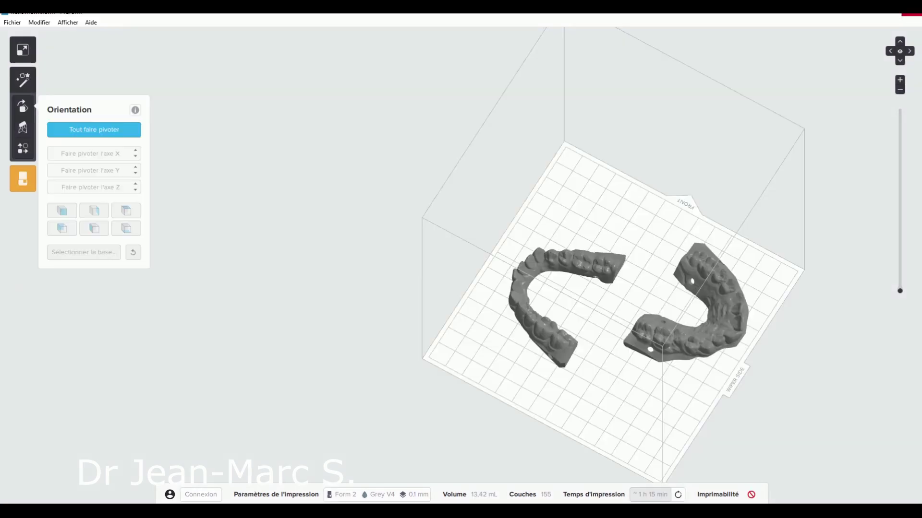
Switch to PreForm and compare the resin volume and print time of the hollowed arches with those of the original full-base models.
right_drag(765, 318, 630, 347)
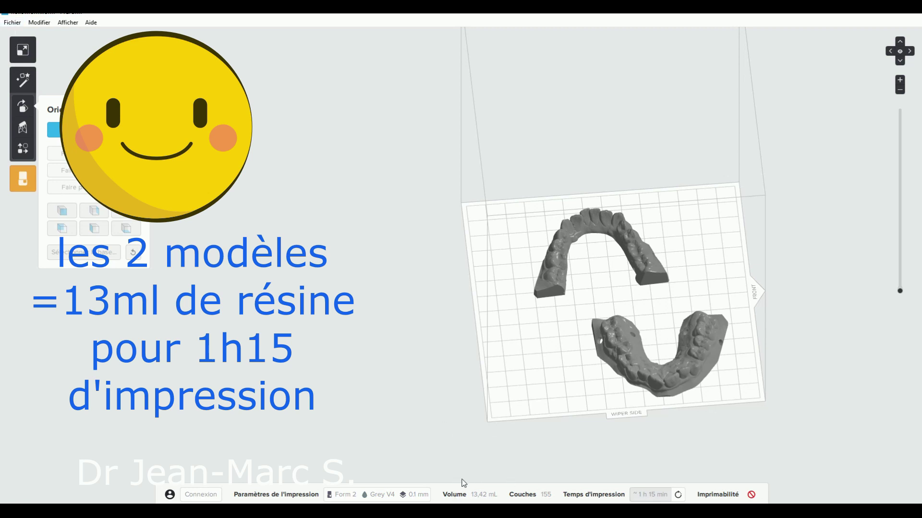
click(14, 24)
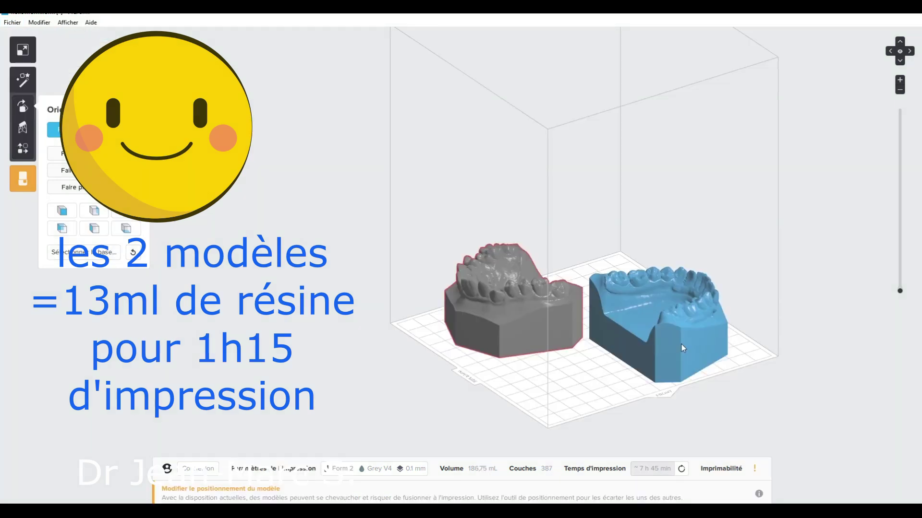
click(682, 344)
right_drag(831, 389, 730, 418)
drag(587, 255, 572, 253)
right_drag(880, 288, 756, 255)
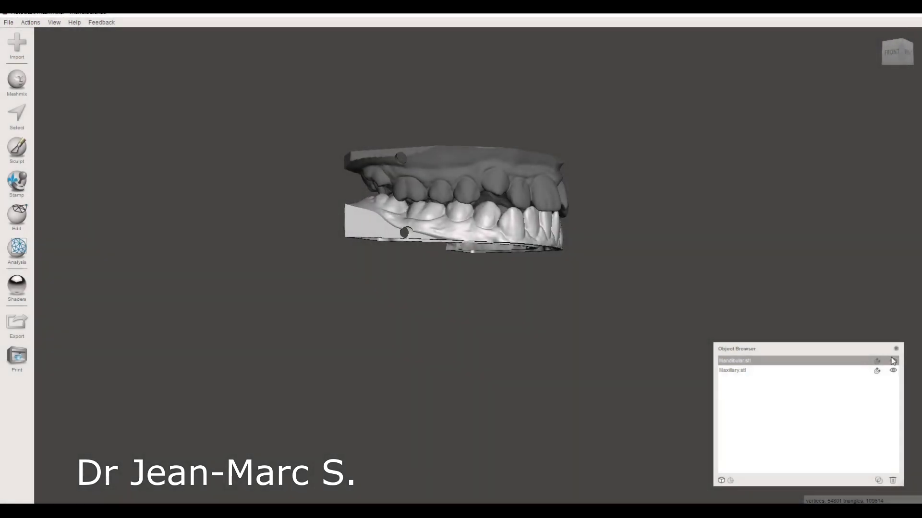
Switch the active object in Meshmixer between the Maxillary and Mandibular models.
click(865, 371)
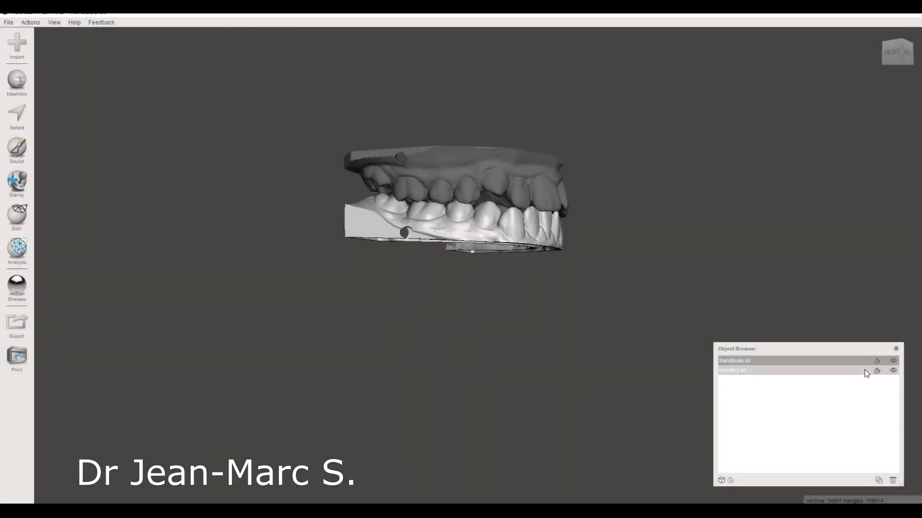
click(795, 361)
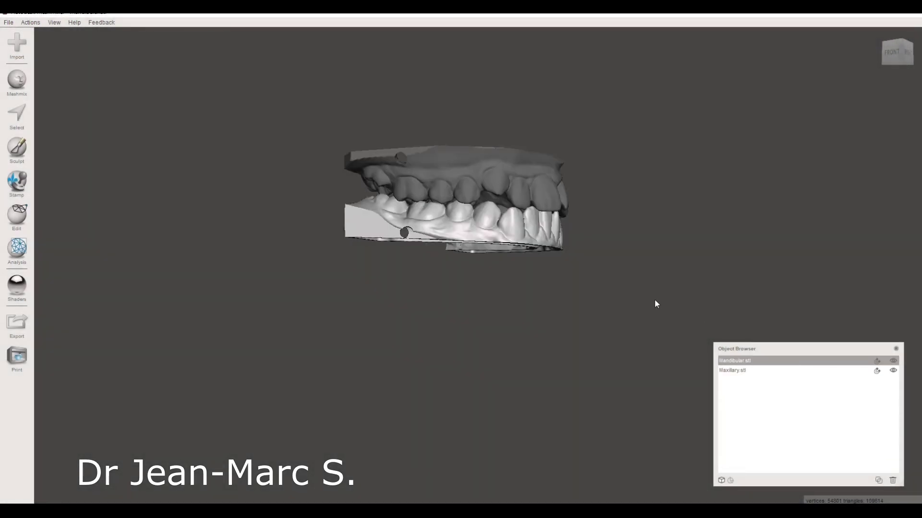
right_drag(499, 344, 539, 359)
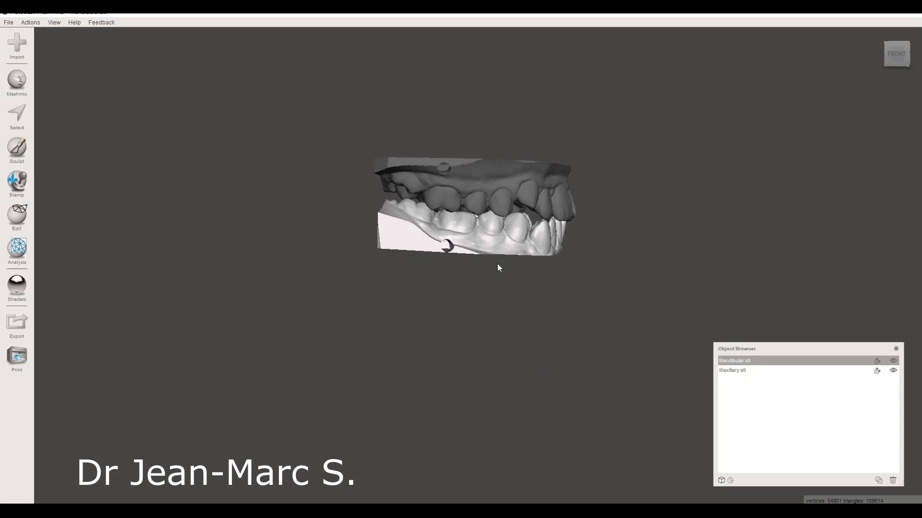
click(806, 370)
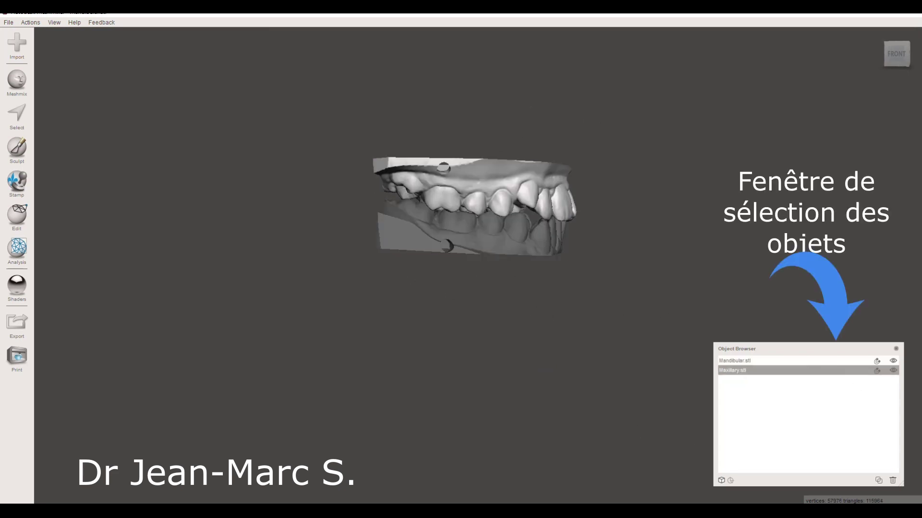
Transform the Mandibular model, sliding it about 14 mm backward and about 14 mm forward of its original position.
click(757, 360)
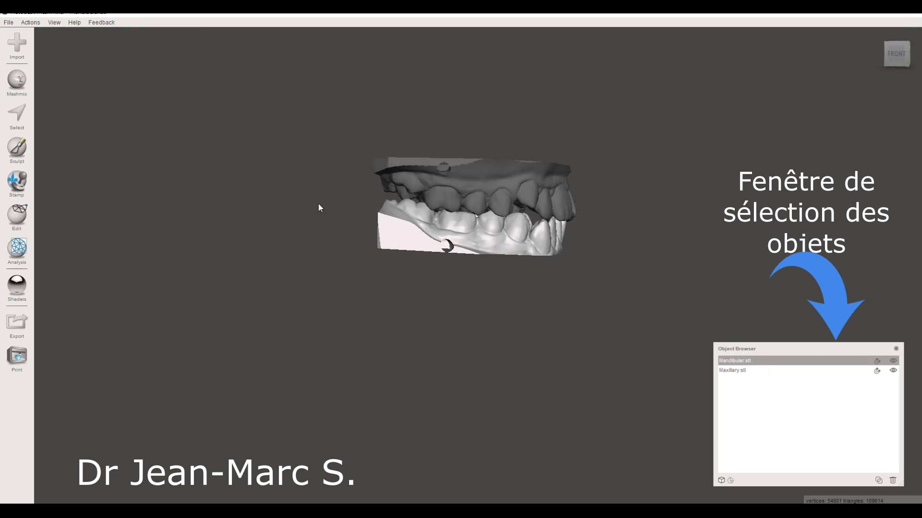
key(t)
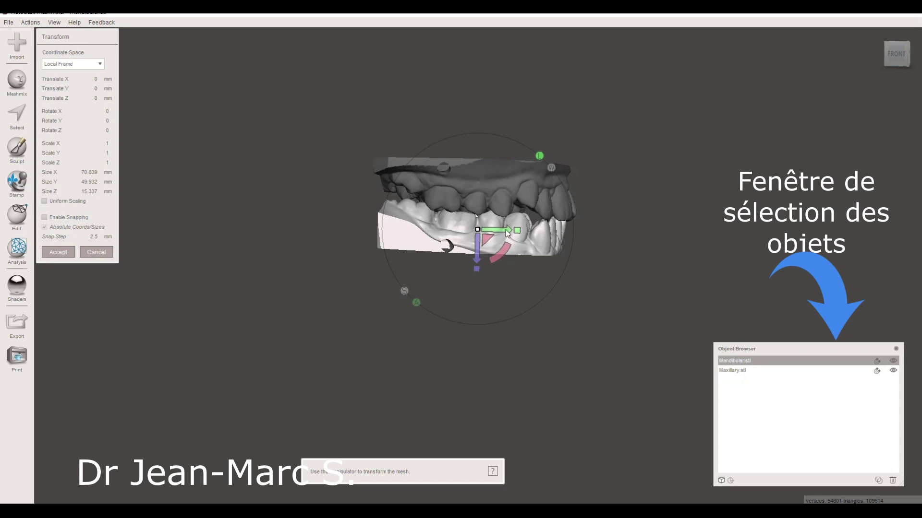
drag(508, 233, 459, 229)
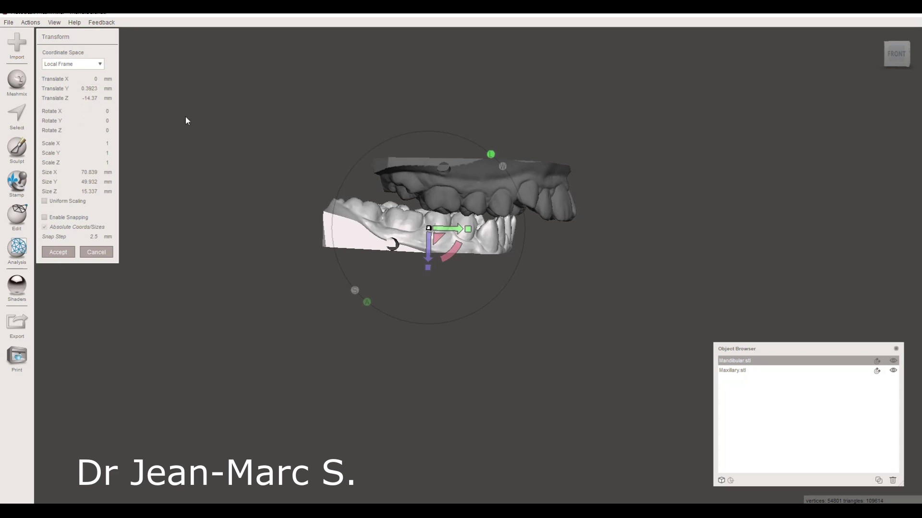
drag(447, 231, 546, 214)
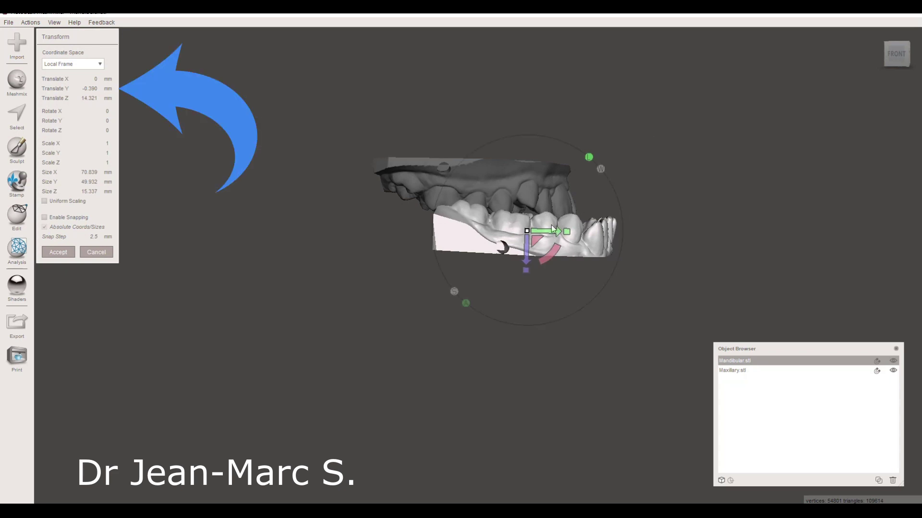
Undo both moves of the Mandibular model and cancel the transform.
key(ctrl+z)
key(ctrl+z)
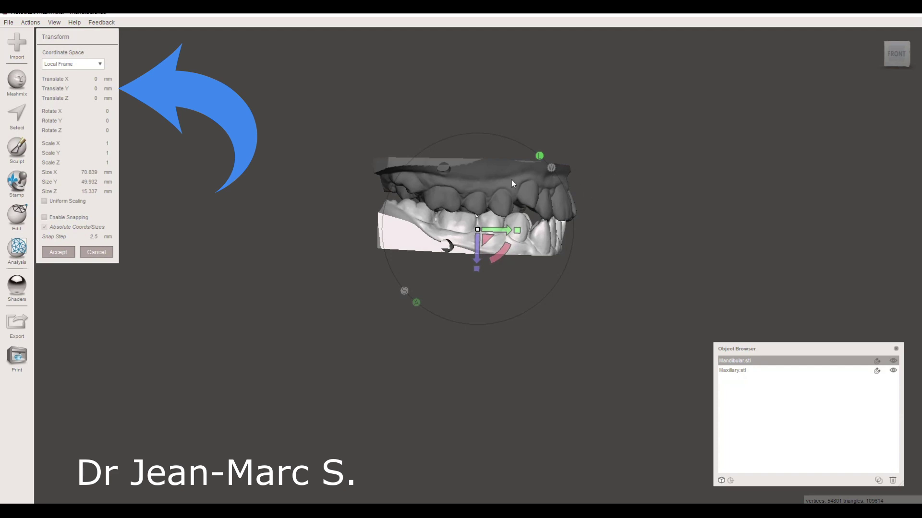
click(110, 251)
Transform the Maxillary model, sliding it about 13 mm backward, about 11 mm forward, and raising it about 18 mm above the mandibular arch.
click(752, 369)
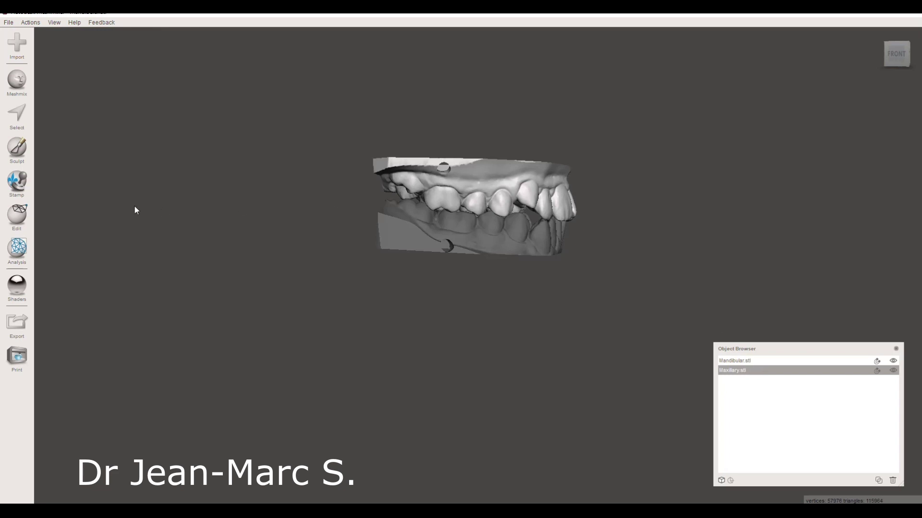
key(t)
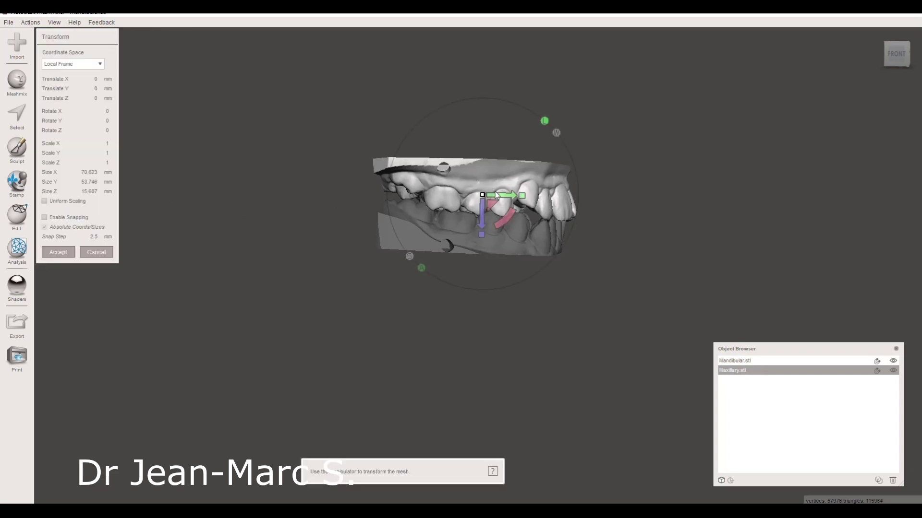
drag(501, 201, 454, 201)
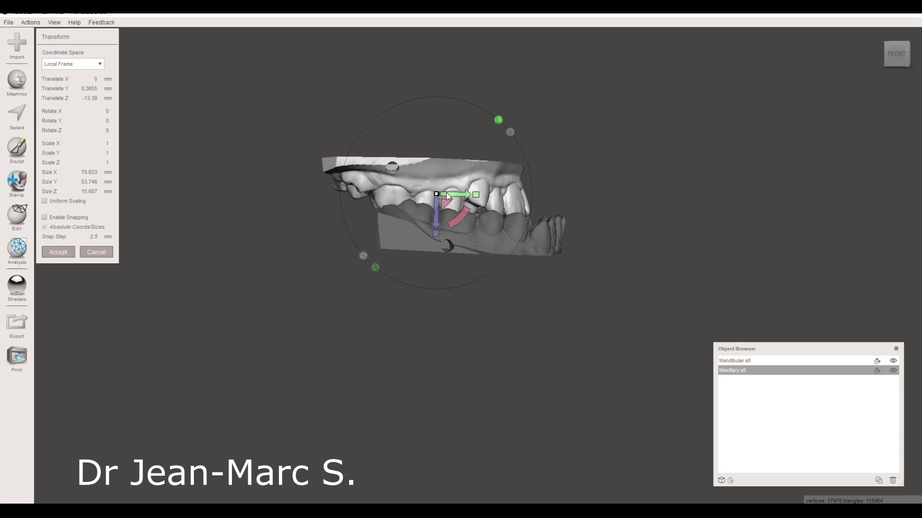
drag(453, 195, 540, 196)
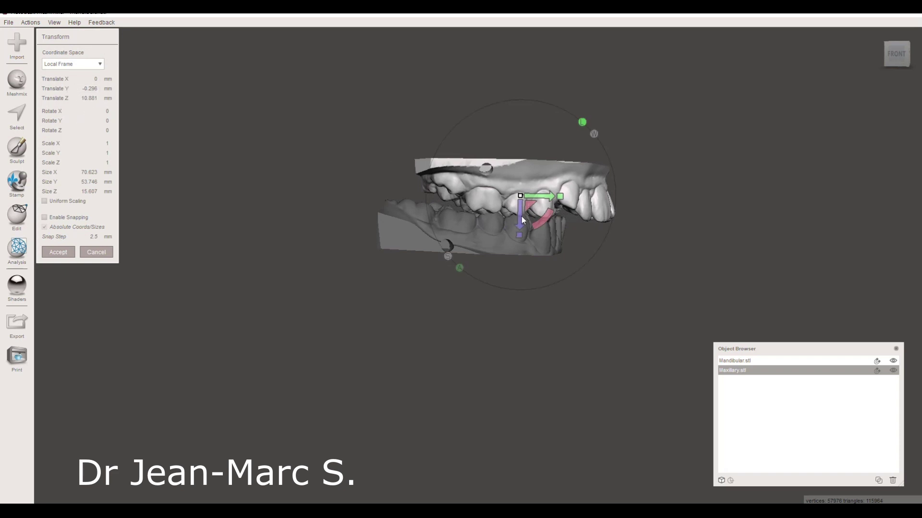
drag(518, 217, 521, 154)
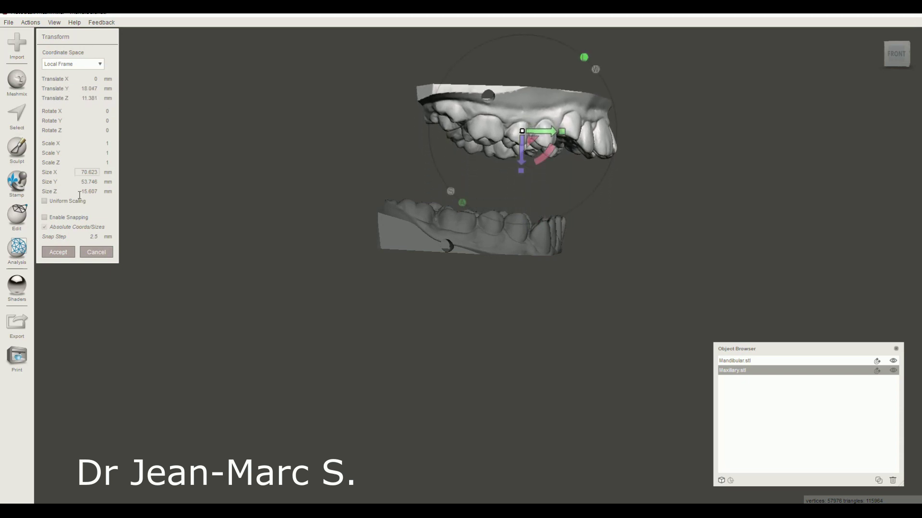
Slide the Maxillary model back over the mandibular arch and lower it into occlusion, checking the bite from the front.
drag(541, 136, 502, 134)
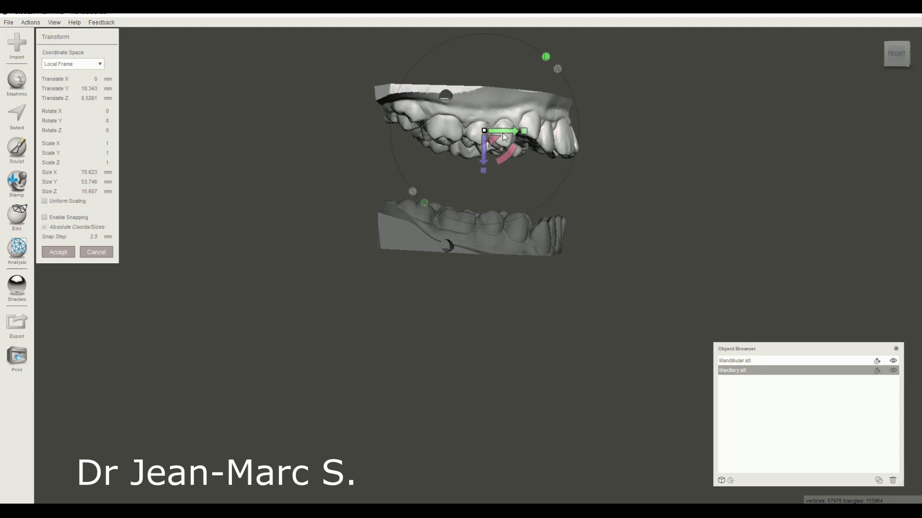
drag(483, 151, 470, 215)
right_drag(716, 202, 575, 208)
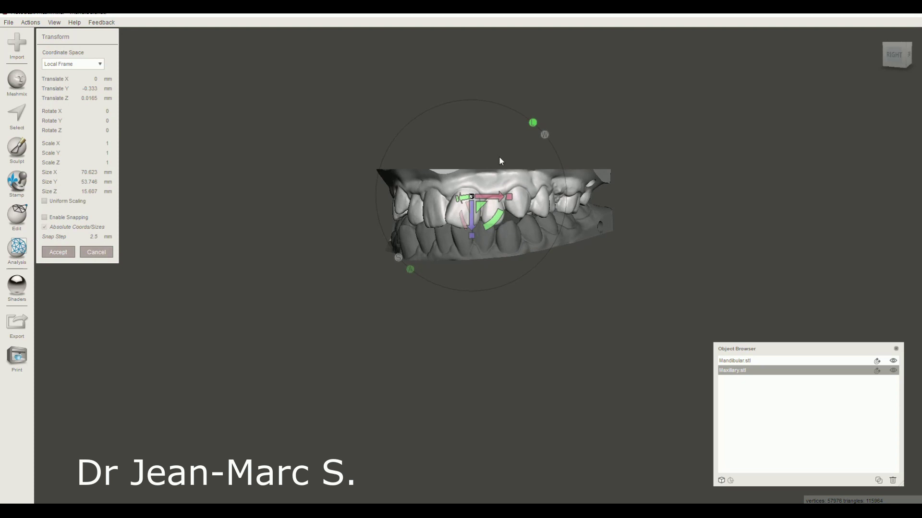
drag(485, 144, 479, 138)
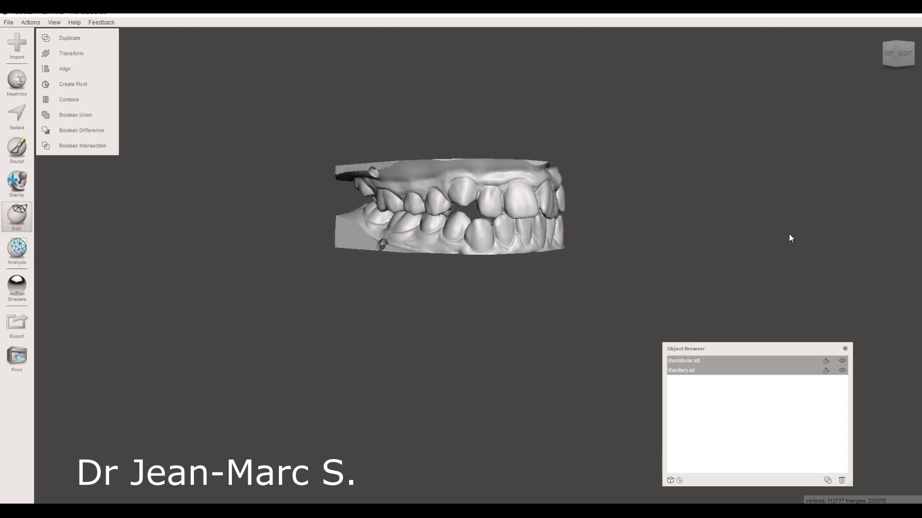